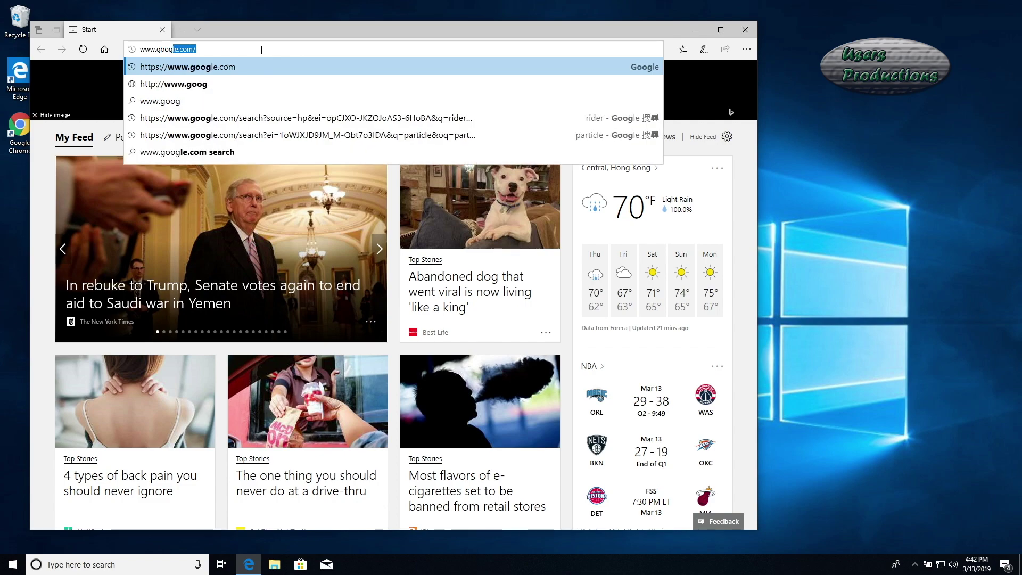
# Go to google.com, search for "java jdk" and open Oracle's Java SE Development Kit 11 downloads page.
pyautogui.press('Return')
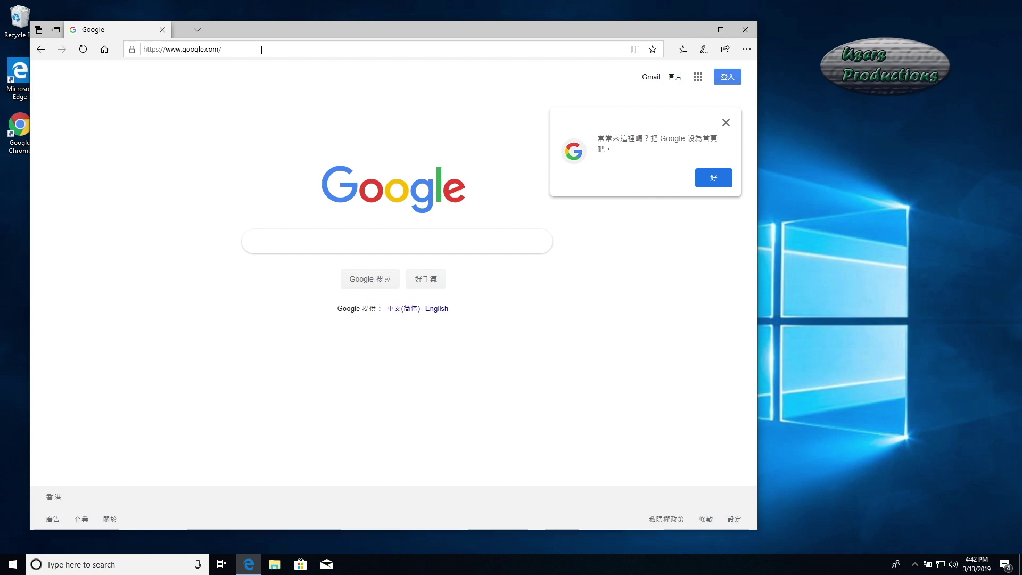
pyautogui.write('java jdk')
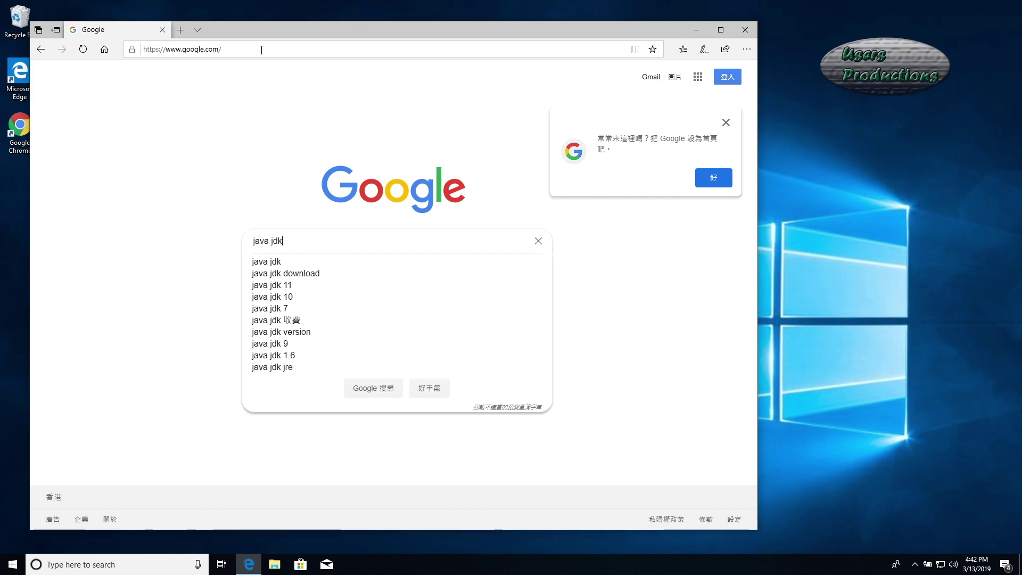
pyautogui.press('Return')
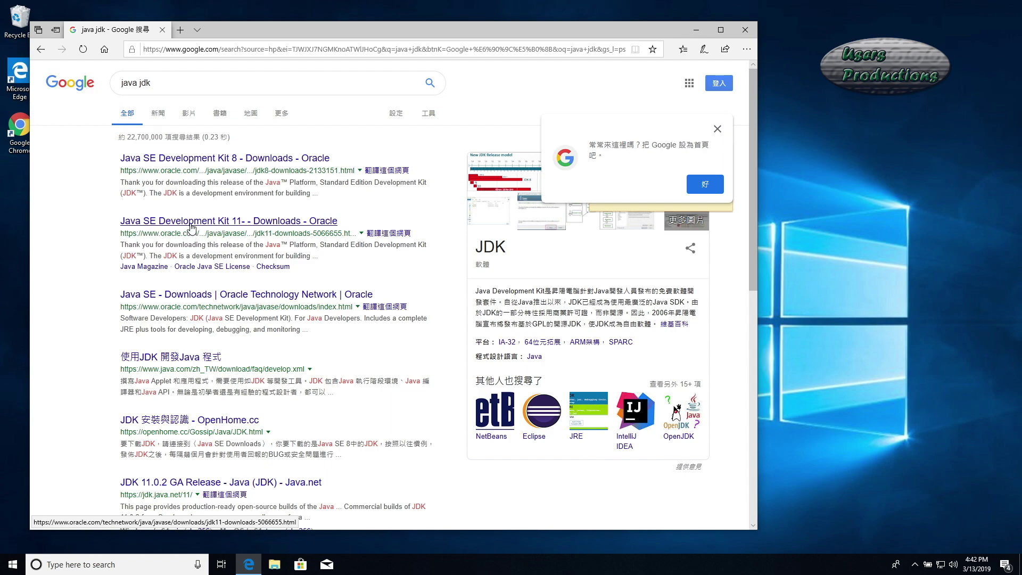
pyautogui.click(191, 225)
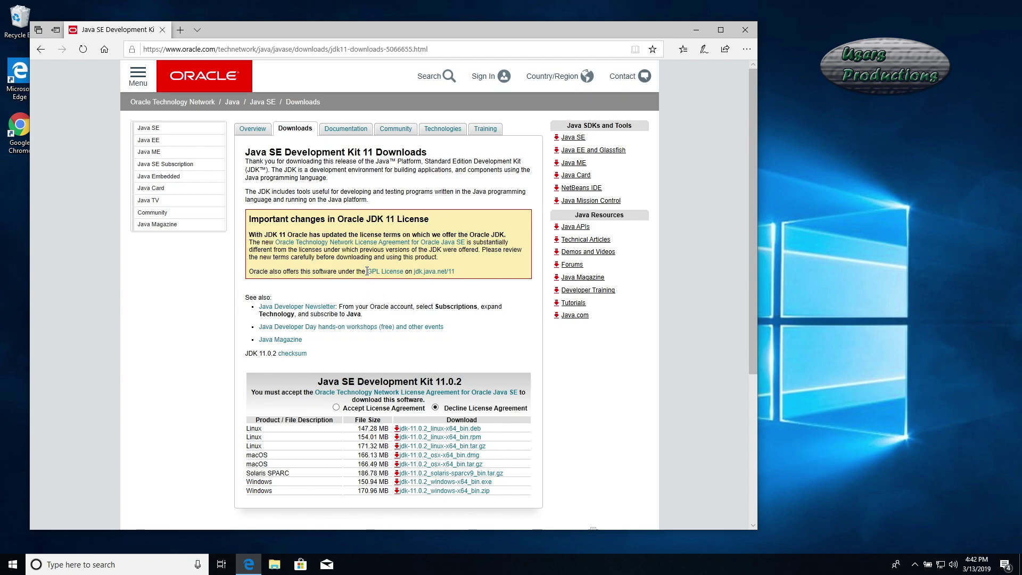
# Accept the Oracle license agreement and save the Windows installer jdk-11.0.2_windows-x64_bin.exe.
pyautogui.click(336, 408)
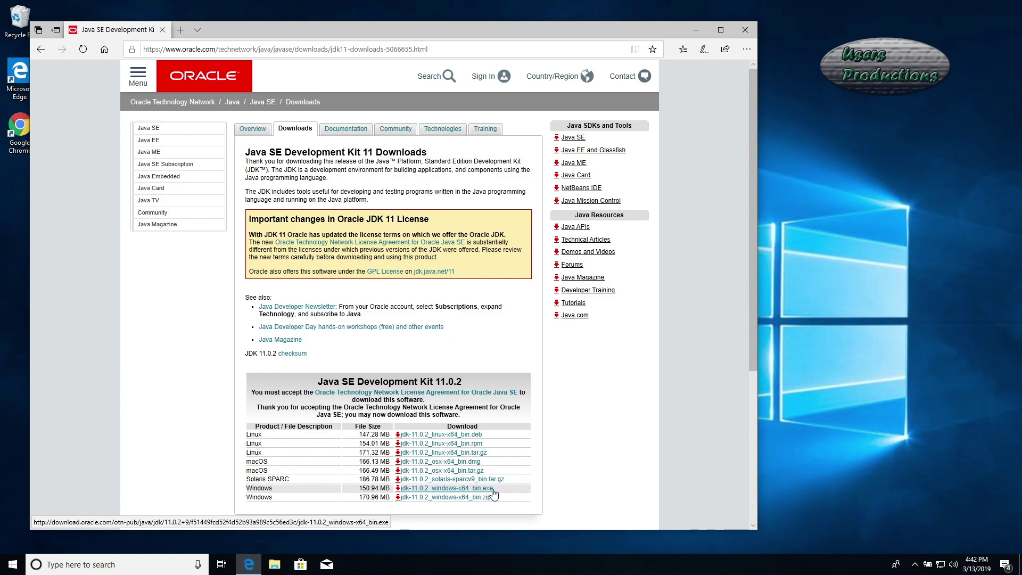
pyautogui.click(452, 490)
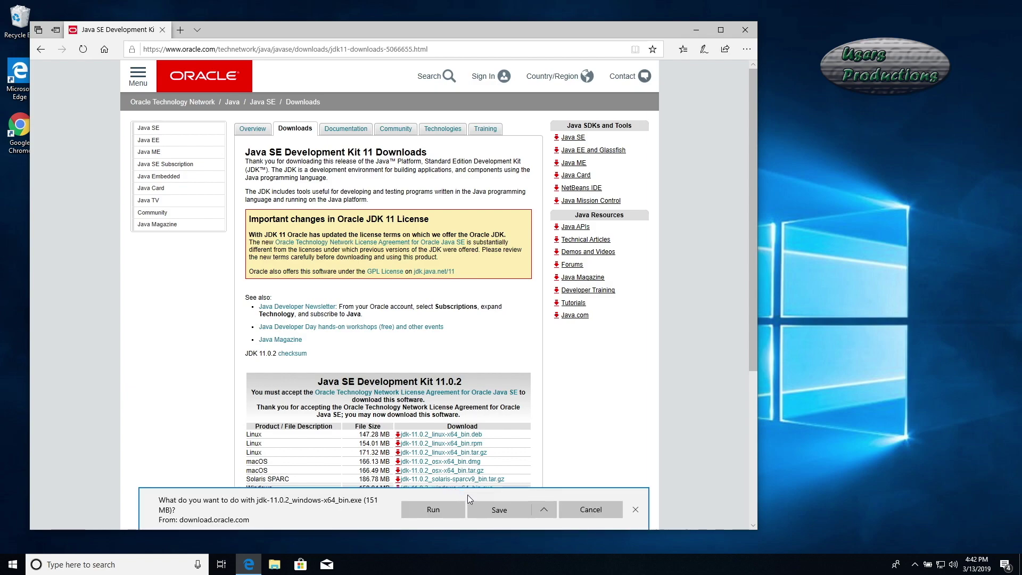
pyautogui.click(502, 509)
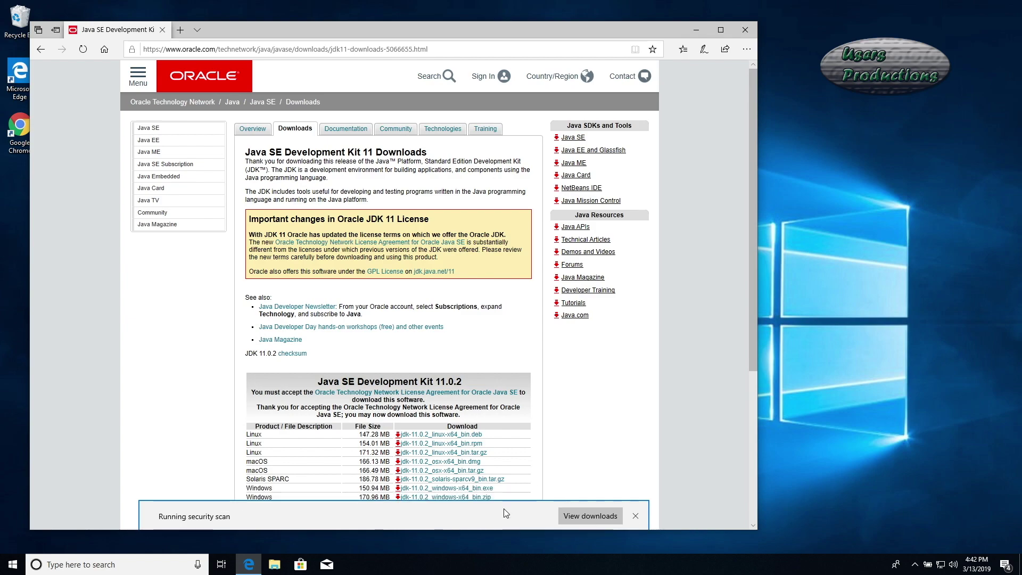
# Run jdk-11.0.2_windows-x64_bin from the Downloads folder as administrator and allow it to make changes to the device.
pyautogui.click(274, 565)
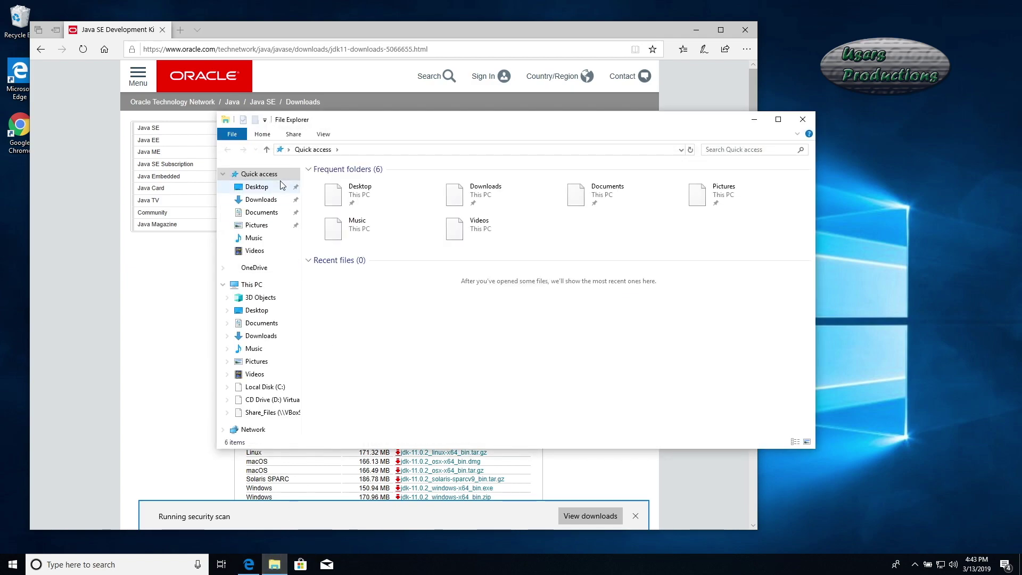
pyautogui.click(261, 200)
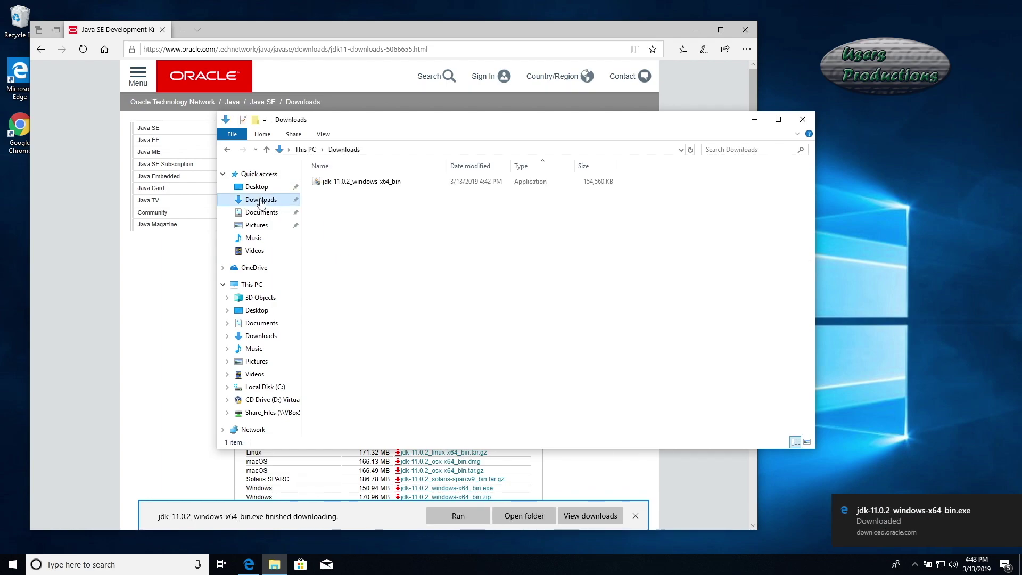
pyautogui.rightClick(353, 181)
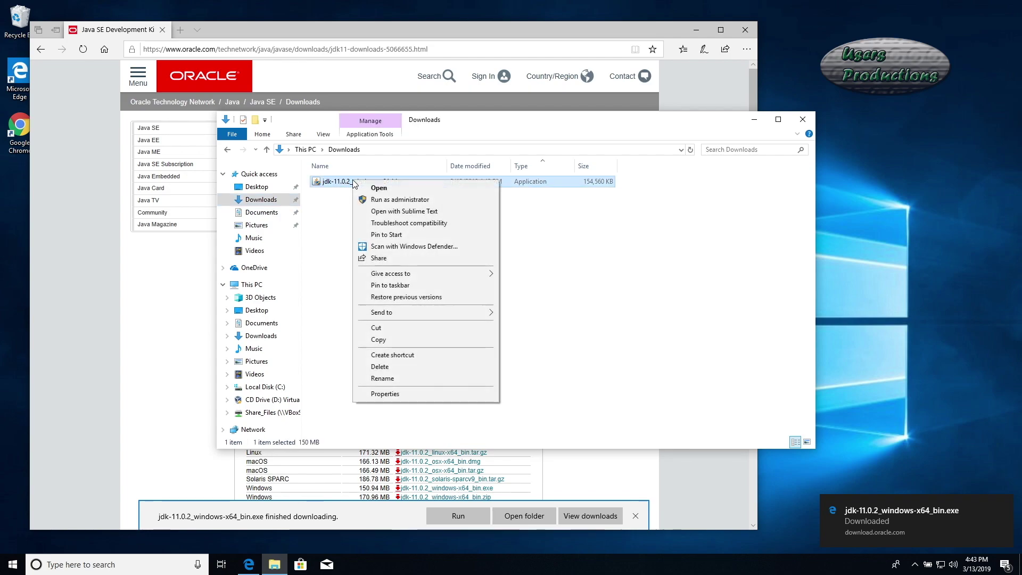
pyautogui.click(403, 200)
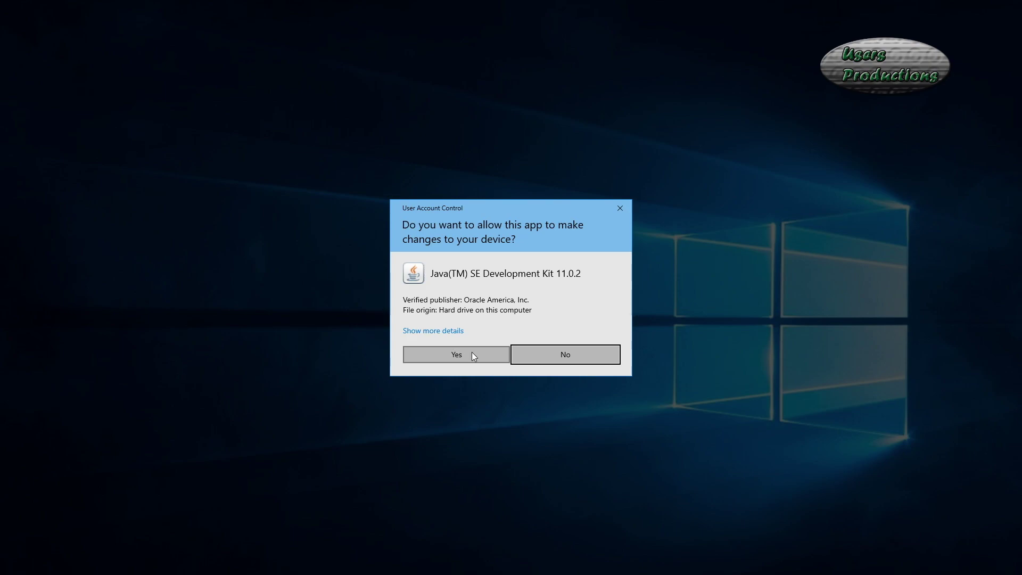
pyautogui.click(462, 352)
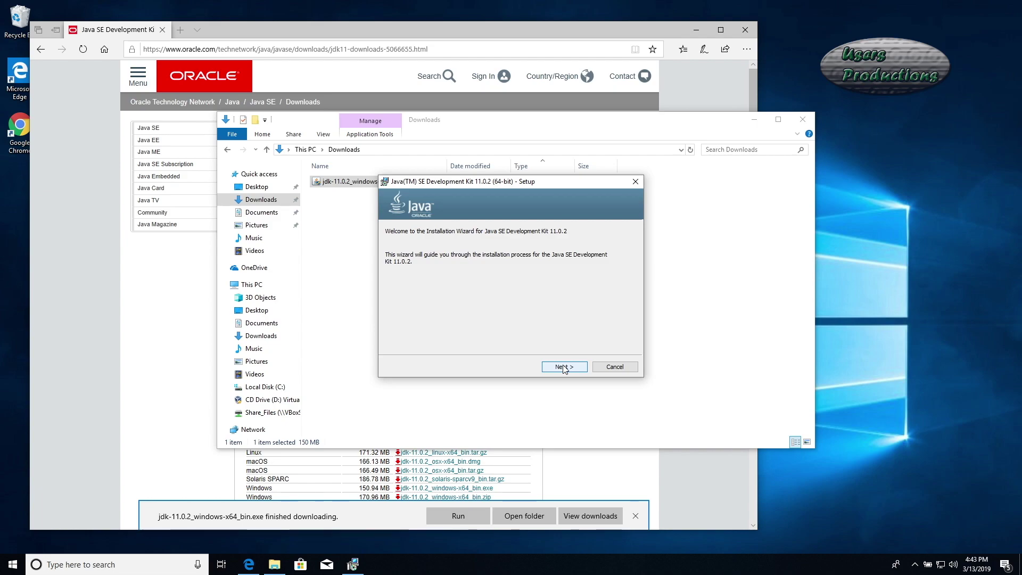
# Set Development Tools and Source Code, with all subfeatures, to install on the local hard drive and install the JDK.
pyautogui.click(564, 368)
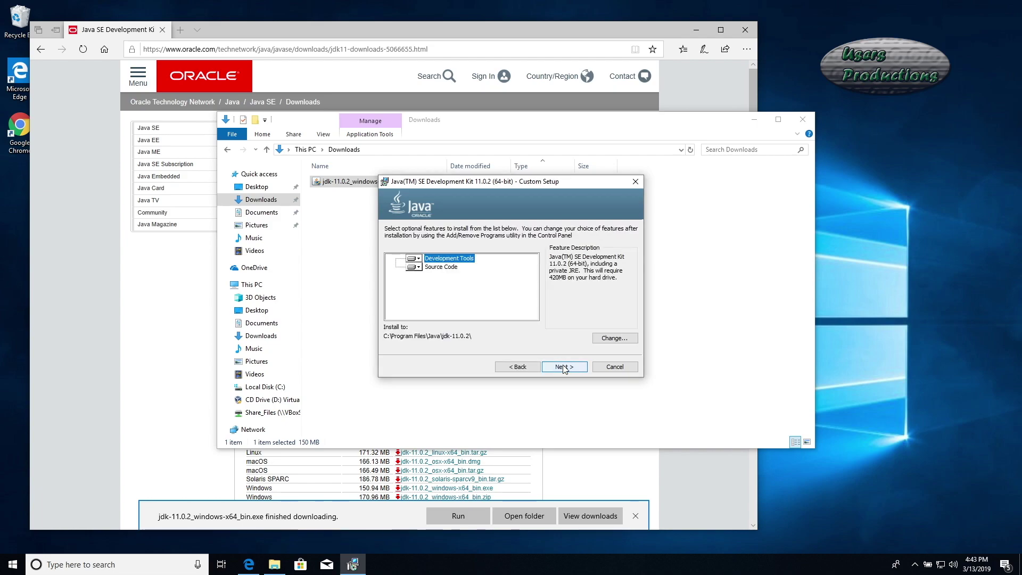
pyautogui.click(416, 259)
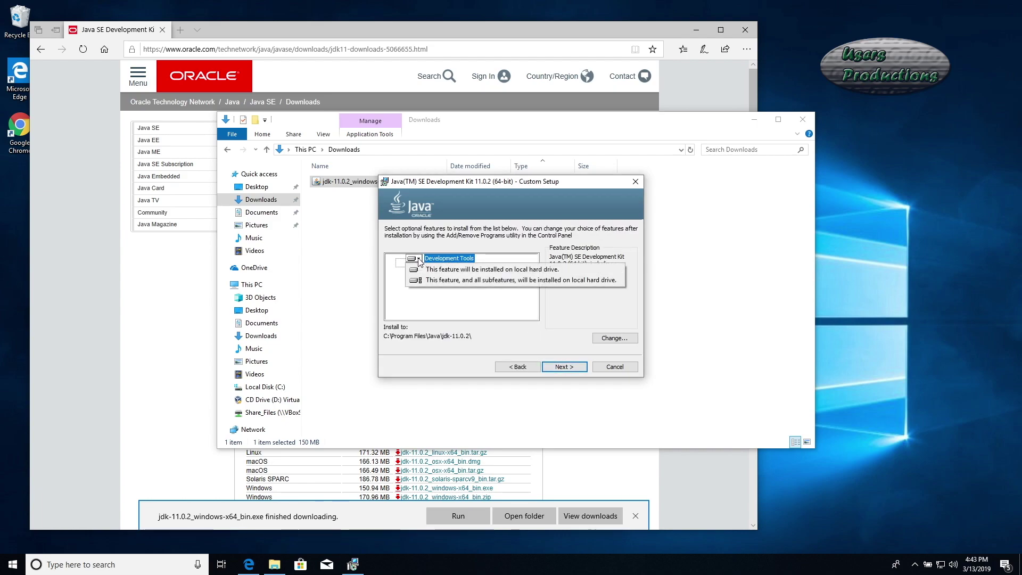
pyautogui.click(486, 283)
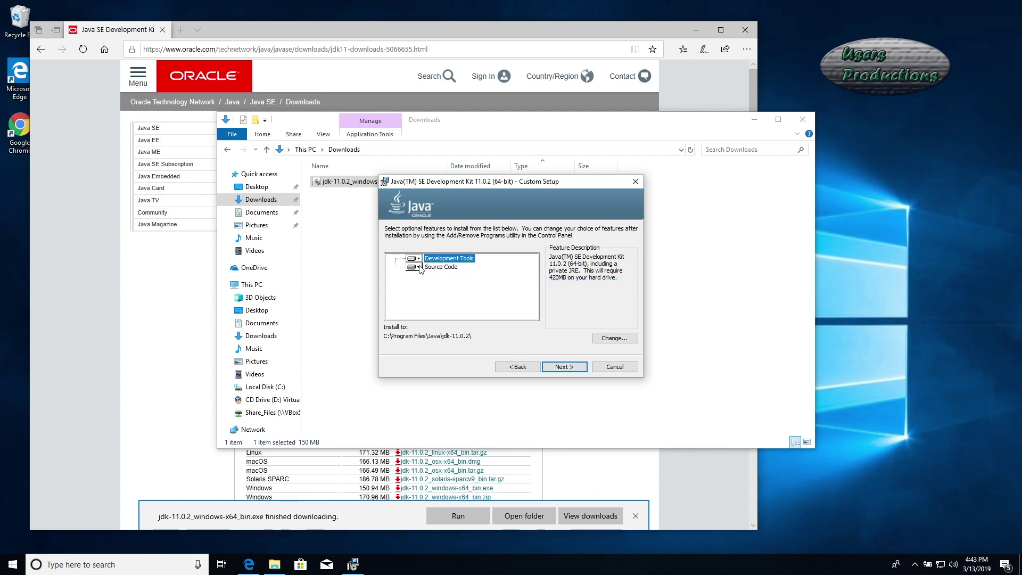
pyautogui.click(415, 266)
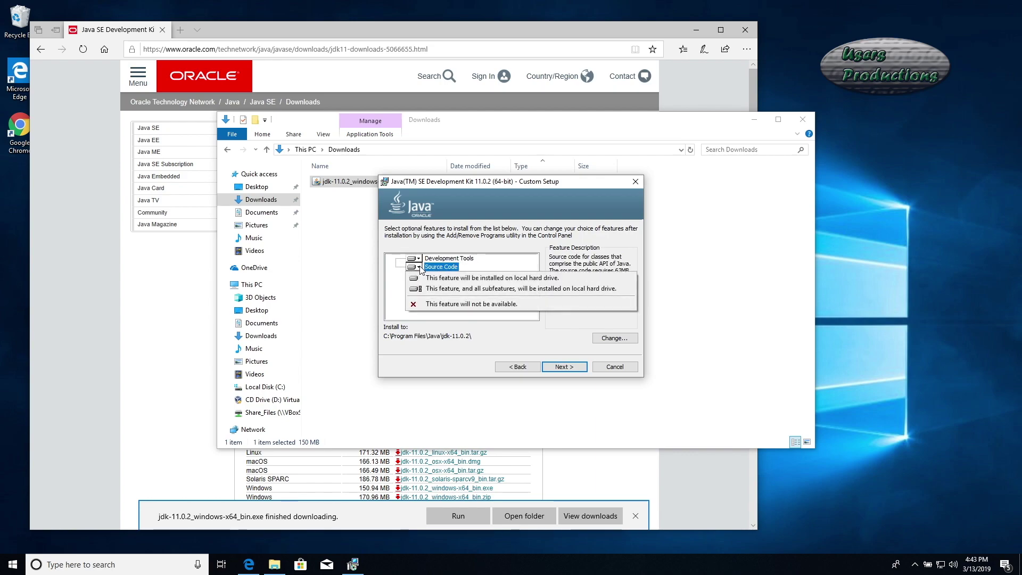
pyautogui.click(464, 291)
pyautogui.click(565, 367)
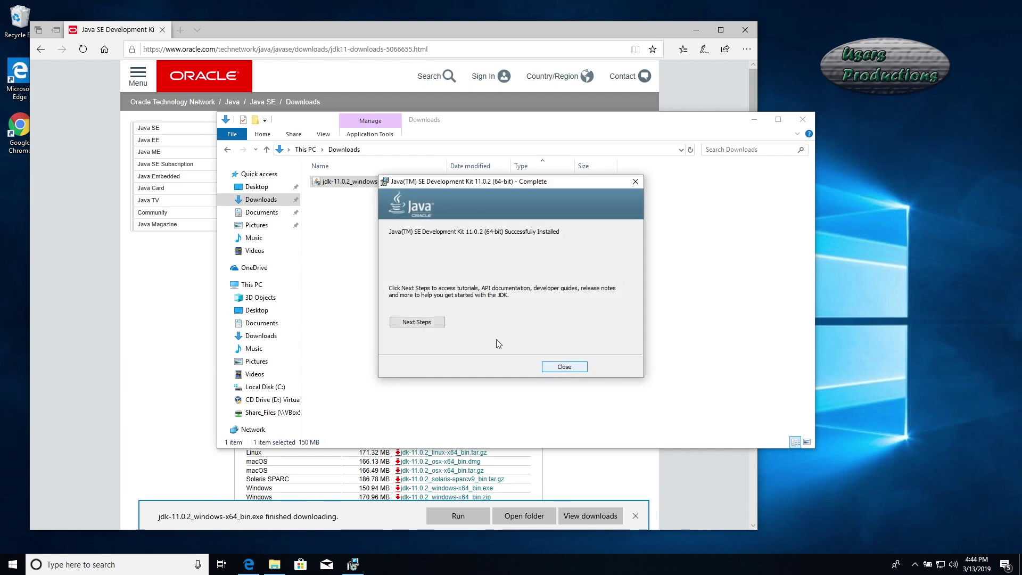
# Close the completed JDK setup wizard and the Downloads folder window.
pyautogui.click(567, 367)
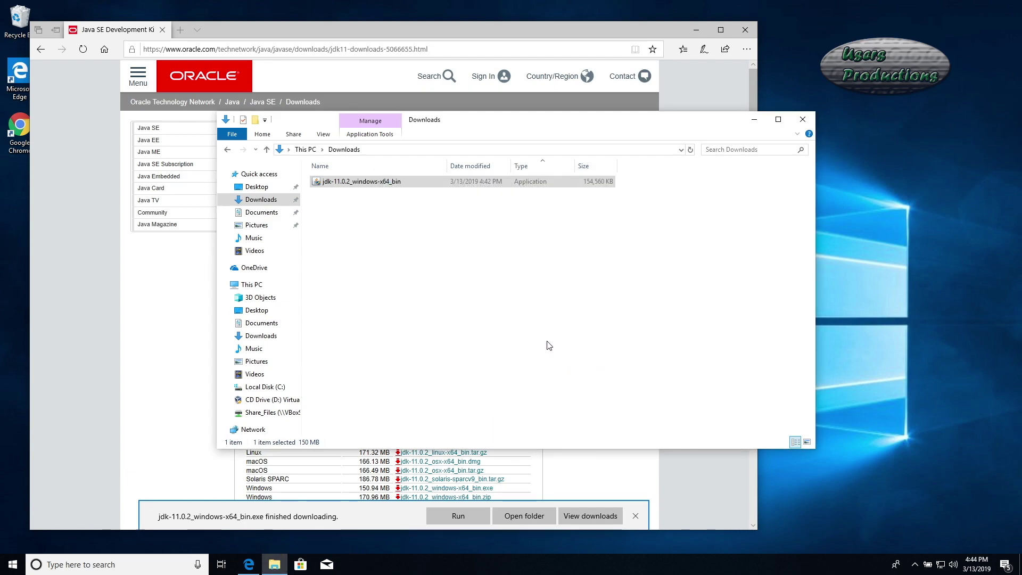
pyautogui.click(652, 184)
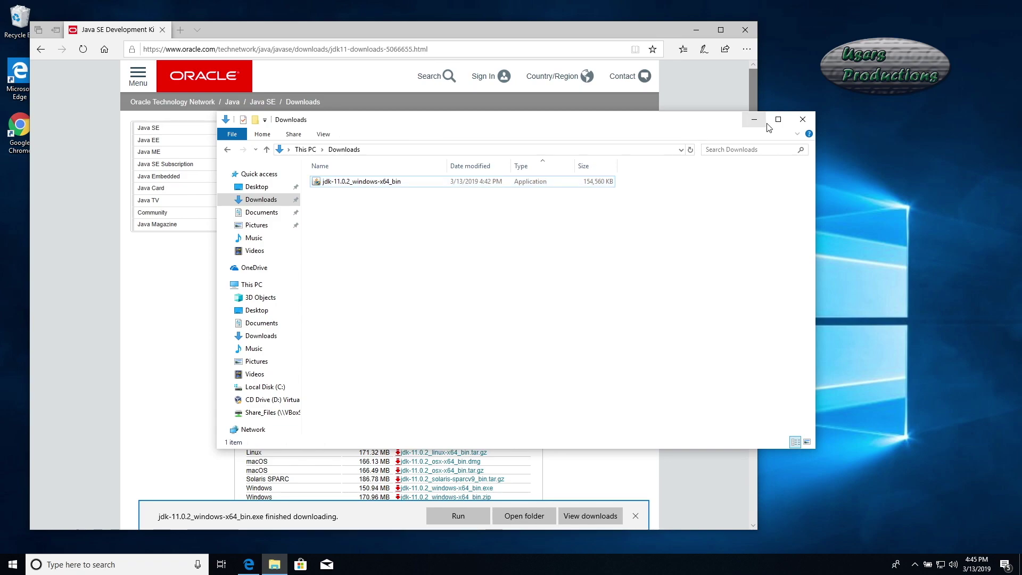
pyautogui.click(802, 119)
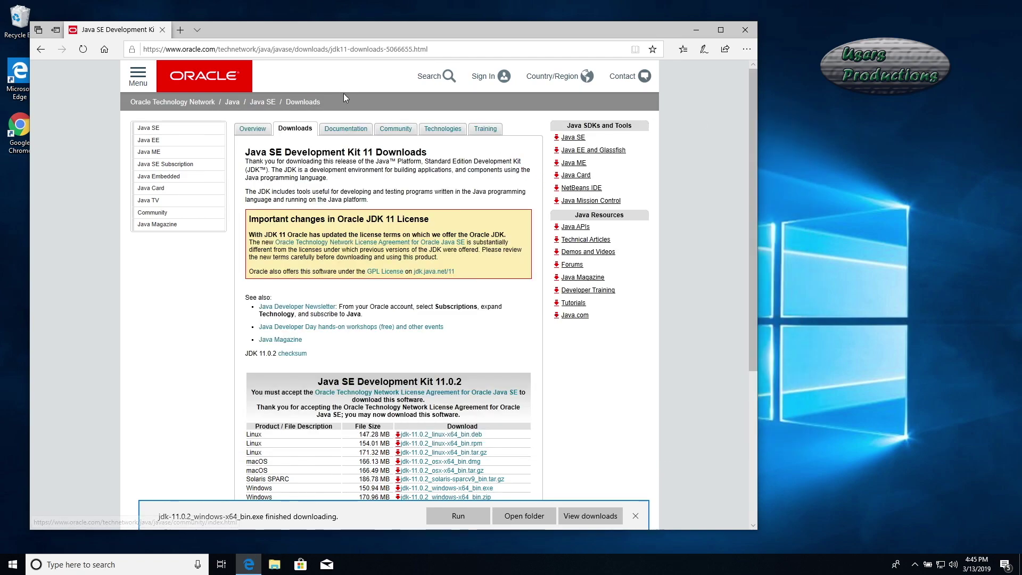
pyautogui.click(180, 31)
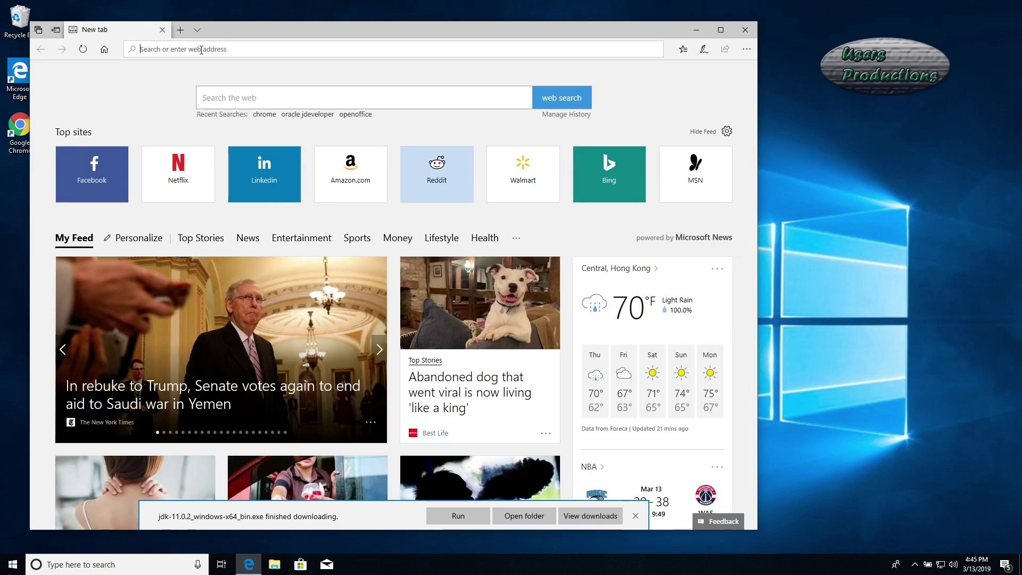
pyautogui.write('www.')
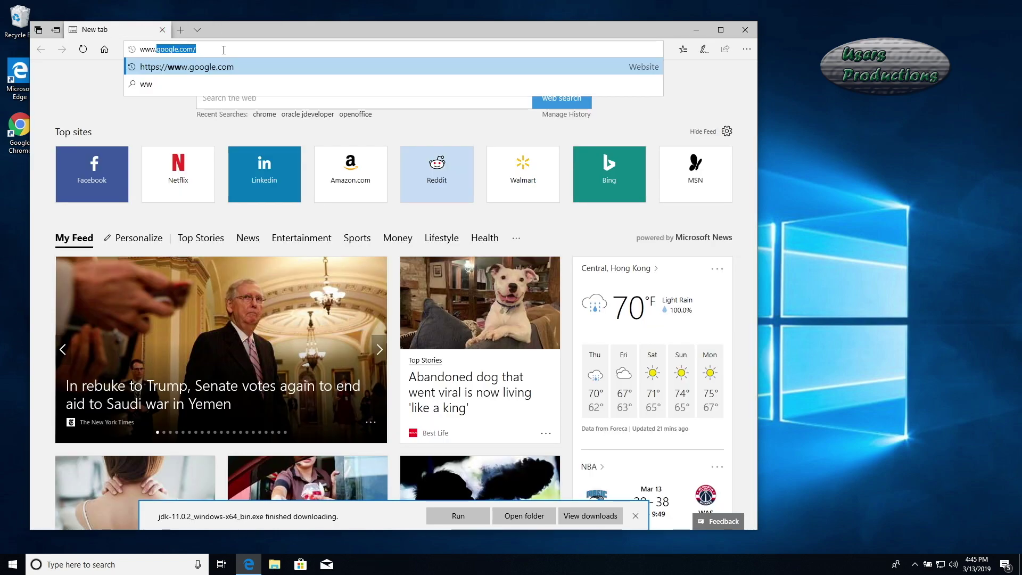
pyautogui.write('google.com')
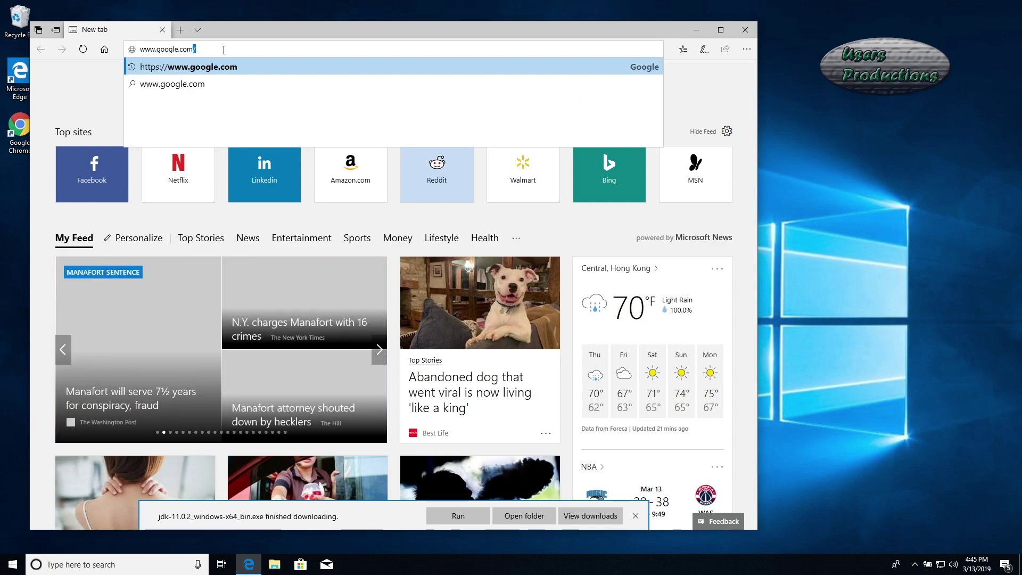
pyautogui.press('Return')
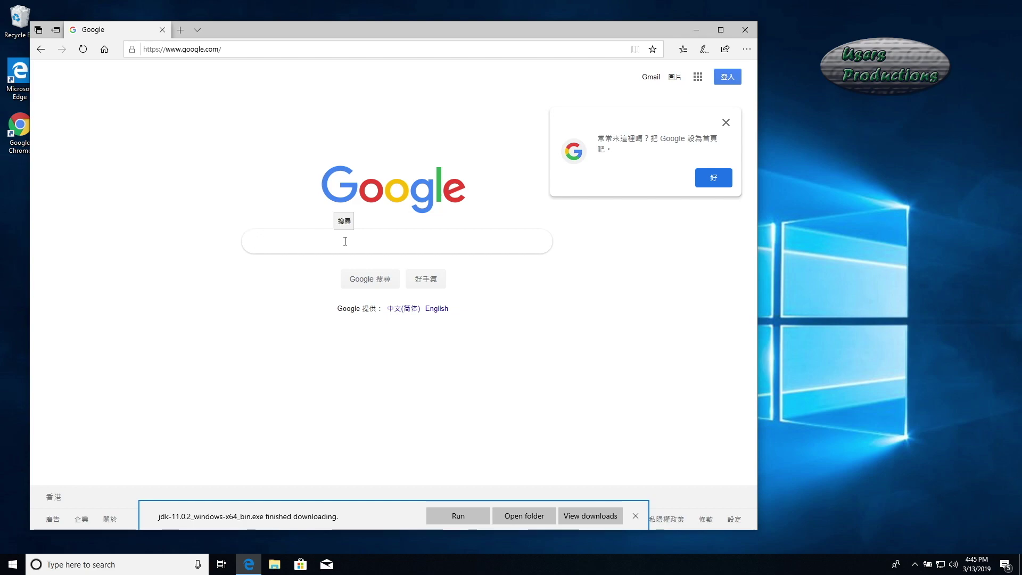
# Search Google for "bluej" and open the official BlueJ website.
pyautogui.write('blue')
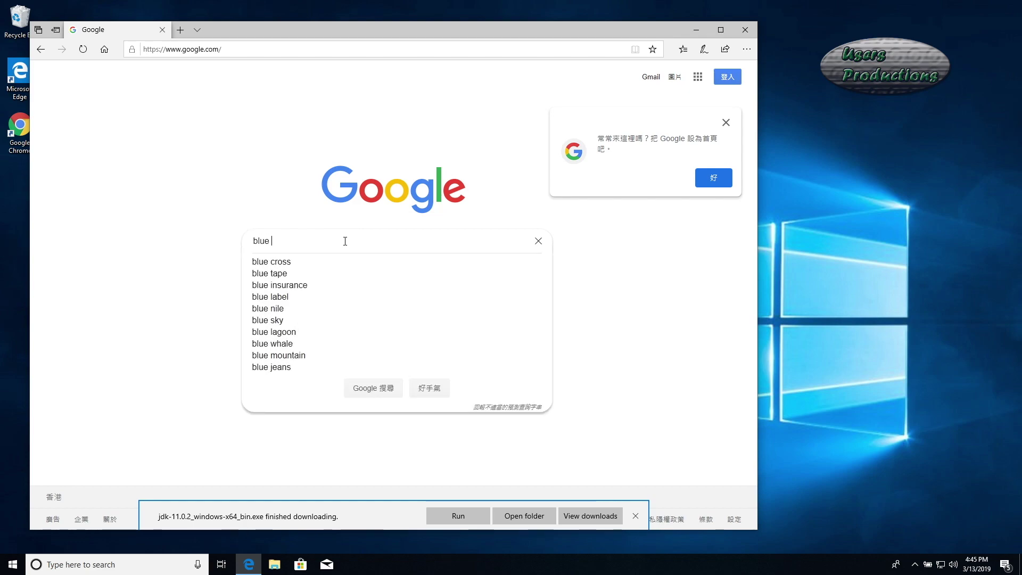
pyautogui.press('BackSpace')
pyautogui.write('j')
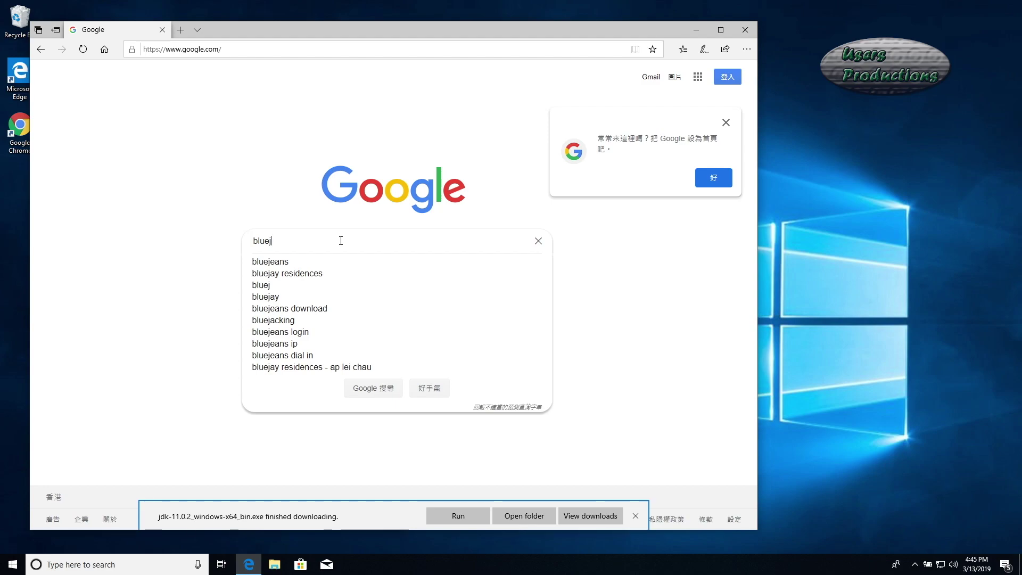
pyautogui.press('Return')
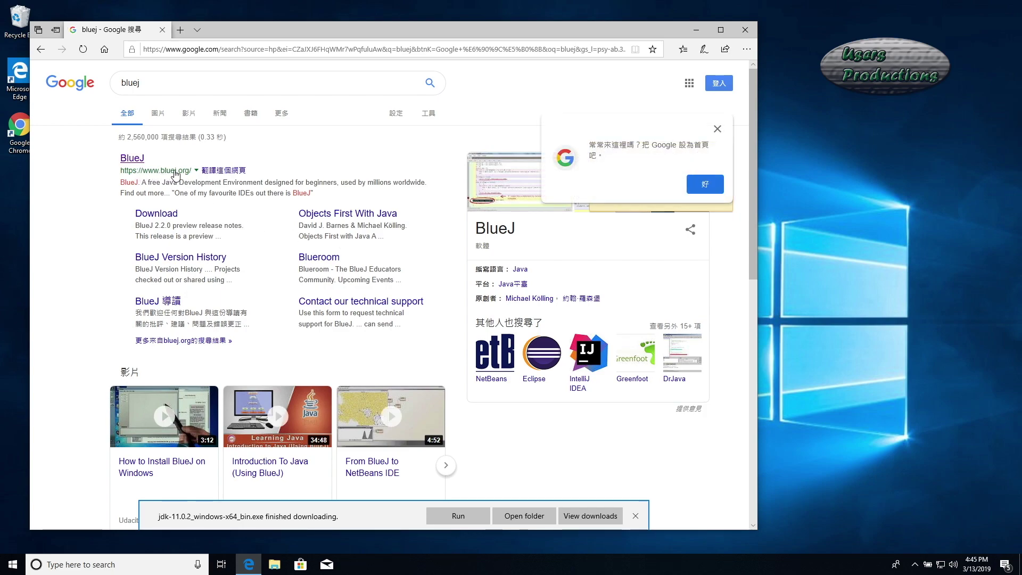
pyautogui.click(140, 161)
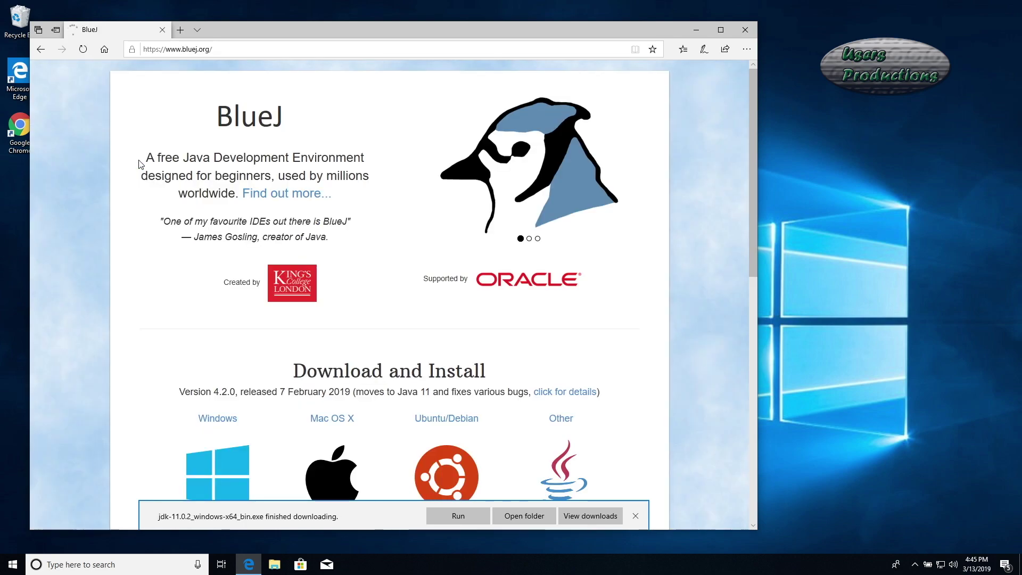
# Download the Windows version of BlueJ 4.2.0 and save the installer BlueJ-windows-420.msi.
pyautogui.scroll(-2, 324, 288)
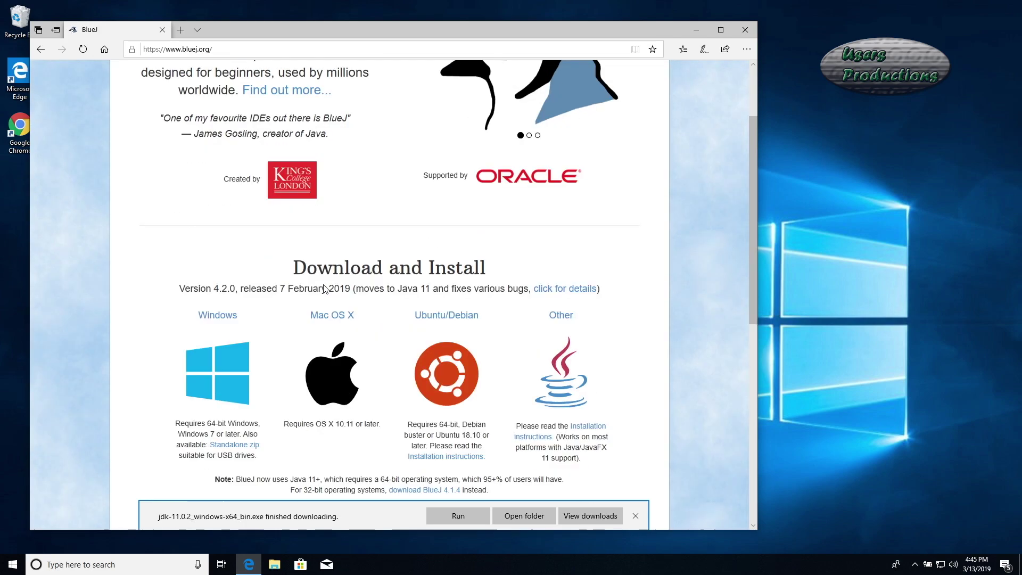
pyautogui.scroll(-1, 323, 288)
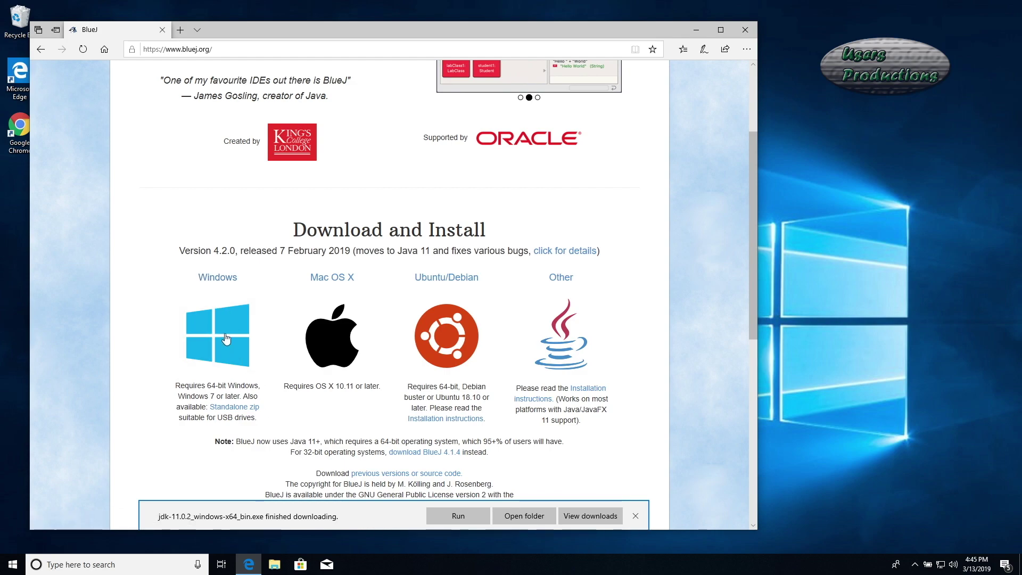
pyautogui.click(222, 304)
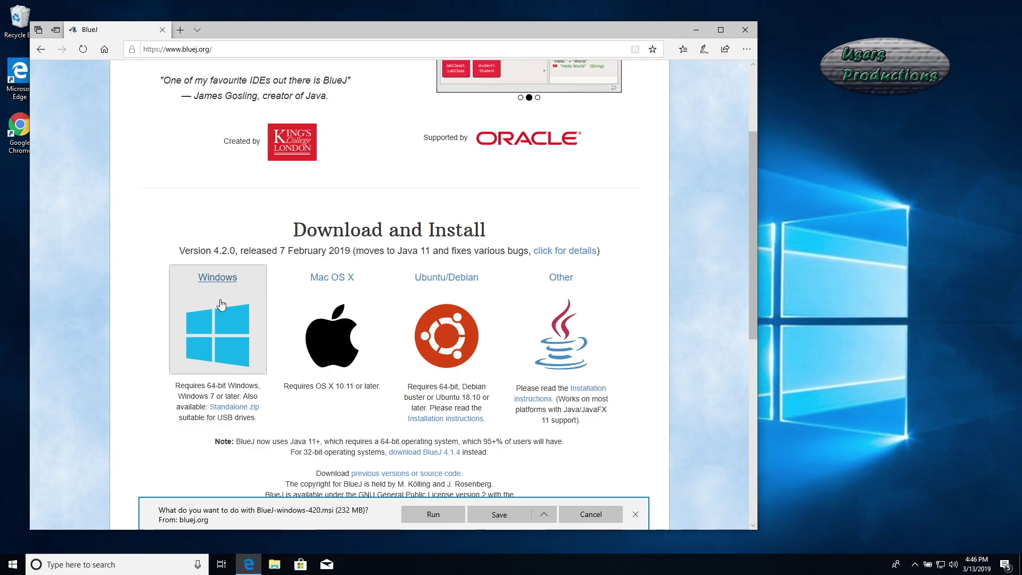
pyautogui.click(498, 516)
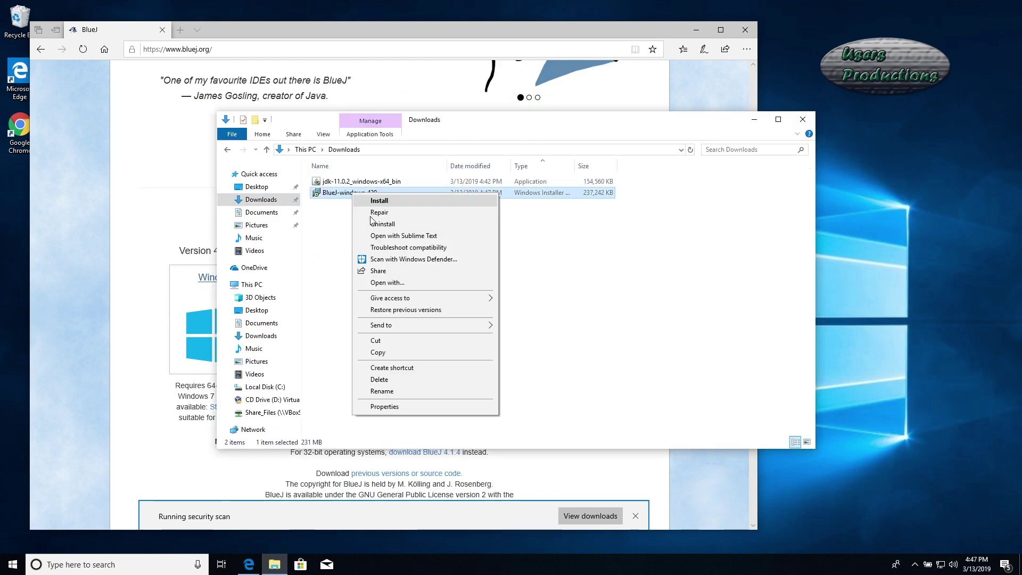
# Start the BlueJ setup from the downloaded BlueJ-windows-420 installer and choose to install for all users of this machine.
pyautogui.click(319, 265)
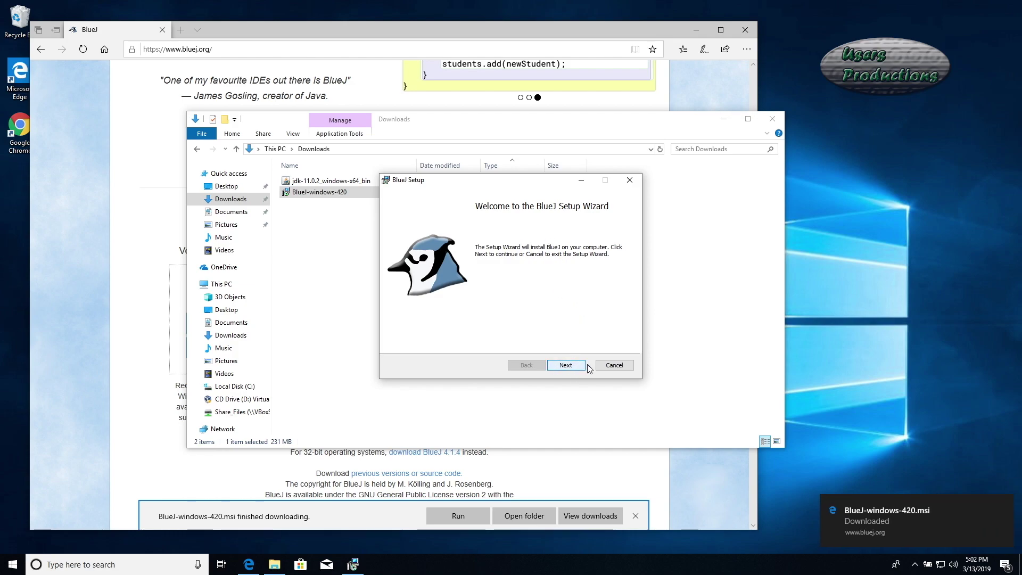
pyautogui.click(566, 366)
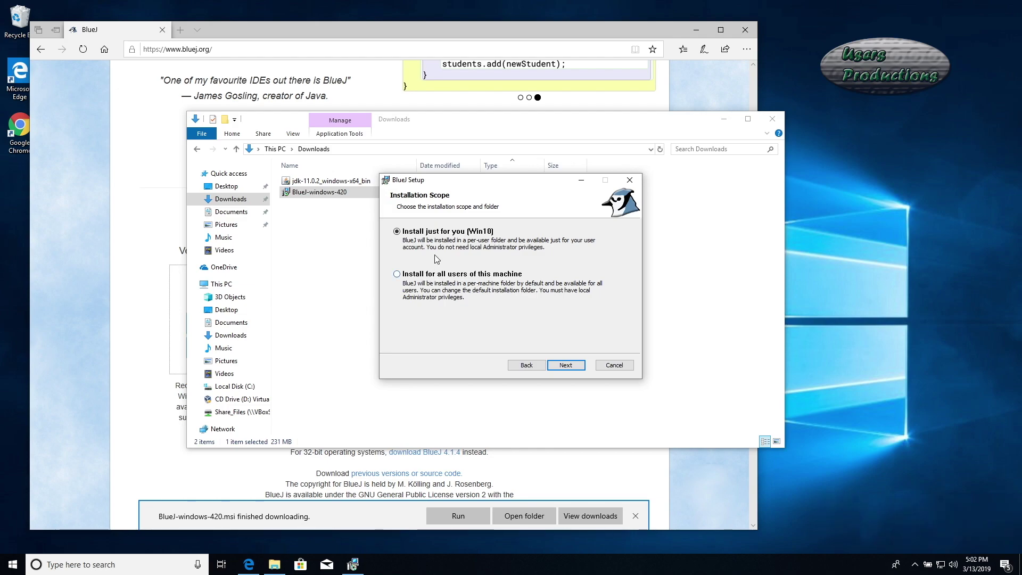
pyautogui.click(420, 276)
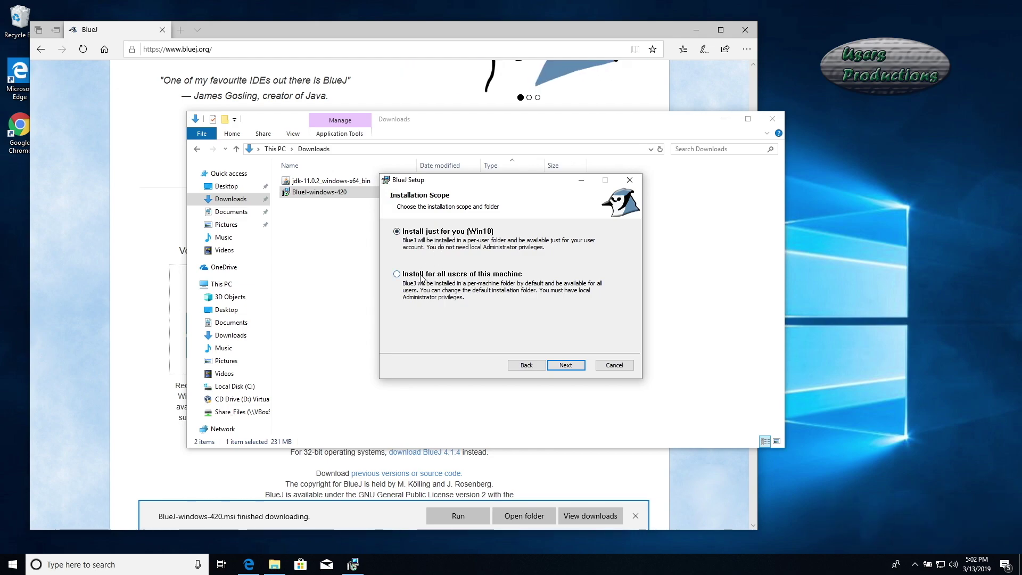
pyautogui.click(566, 365)
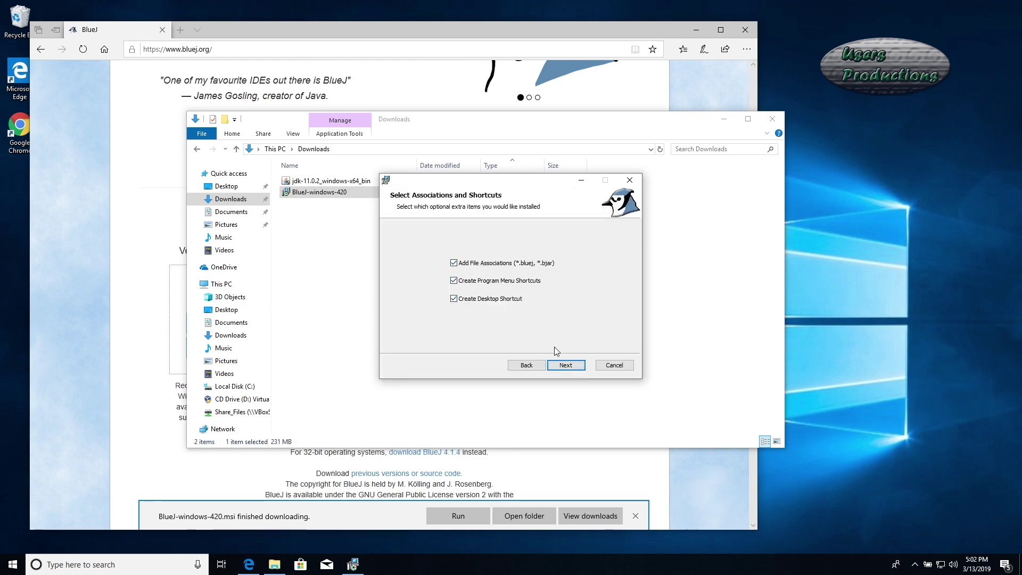
# Install BlueJ to C:\Program Files\BlueJ\ with file associations, program menu and desktop shortcuts, and allow the installer to make changes.
pyautogui.click(568, 366)
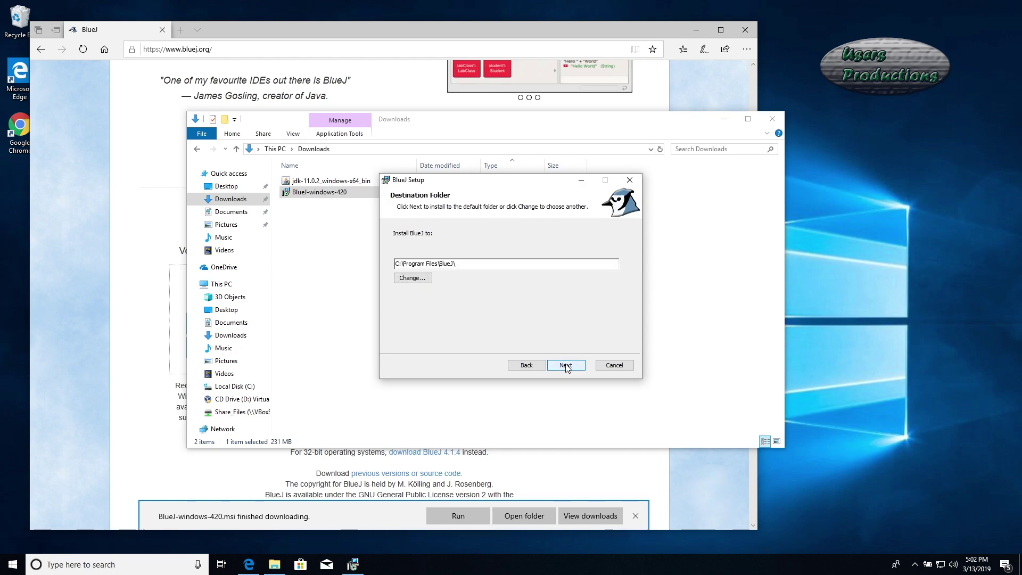
pyautogui.click(568, 366)
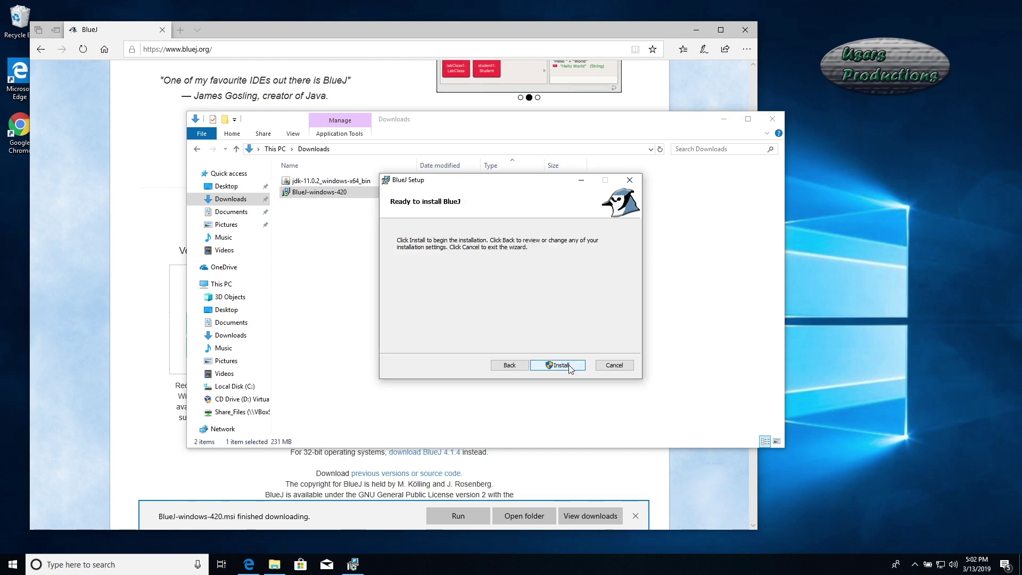
pyautogui.click(567, 368)
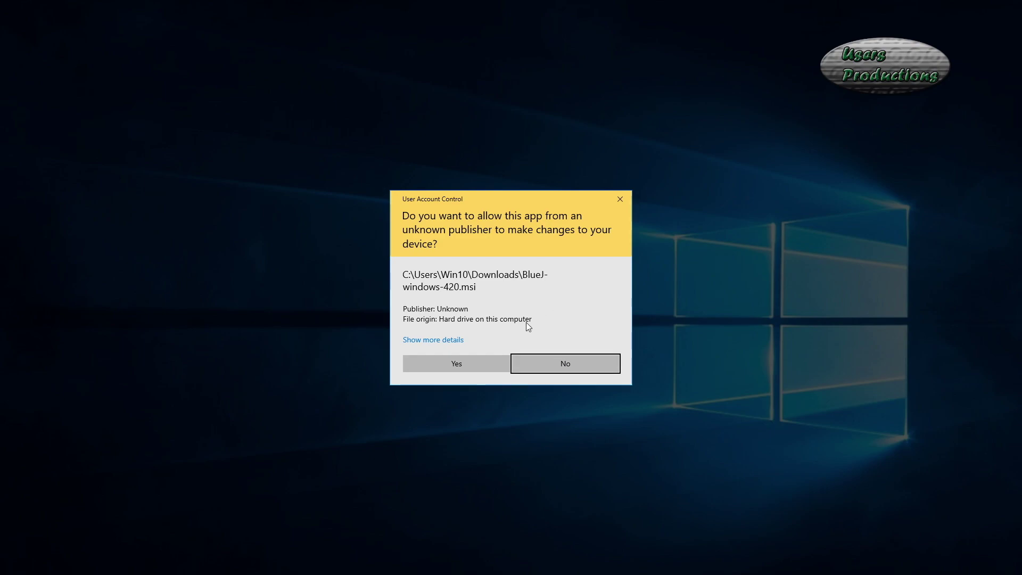
pyautogui.click(447, 364)
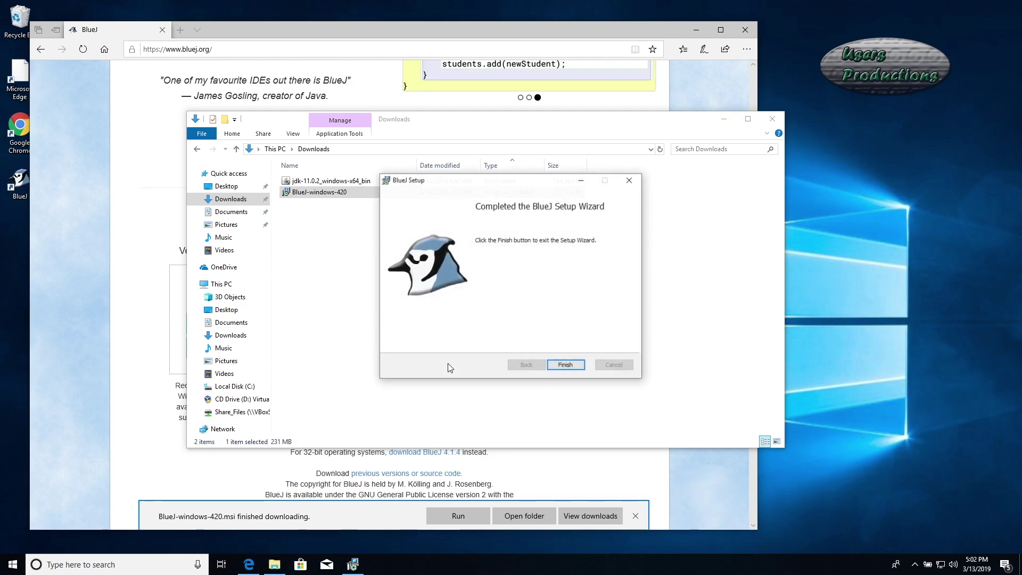
# Finish the BlueJ setup wizard and close the Downloads folder and browser windows.
pyautogui.click(566, 367)
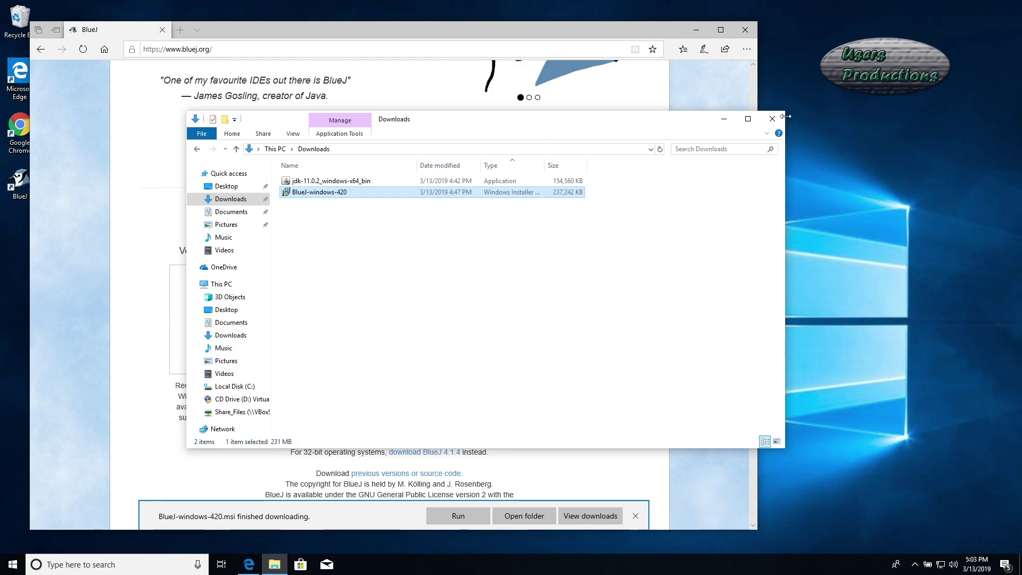
pyautogui.click(756, 77)
pyautogui.click(744, 30)
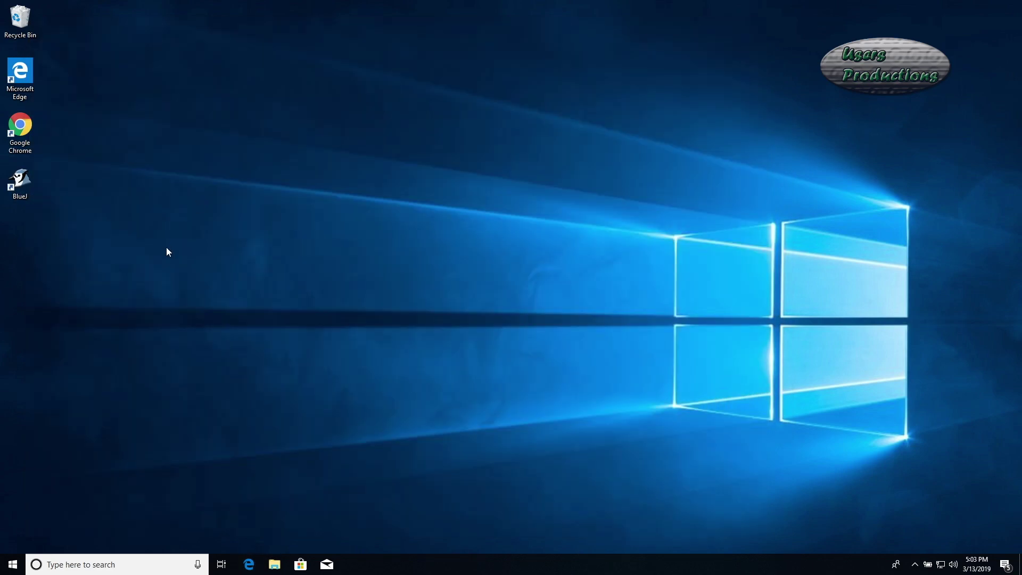
# Launch BlueJ from its desktop shortcut and agree to take part in the anonymous research data collection.
pyautogui.doubleClick(19, 182)
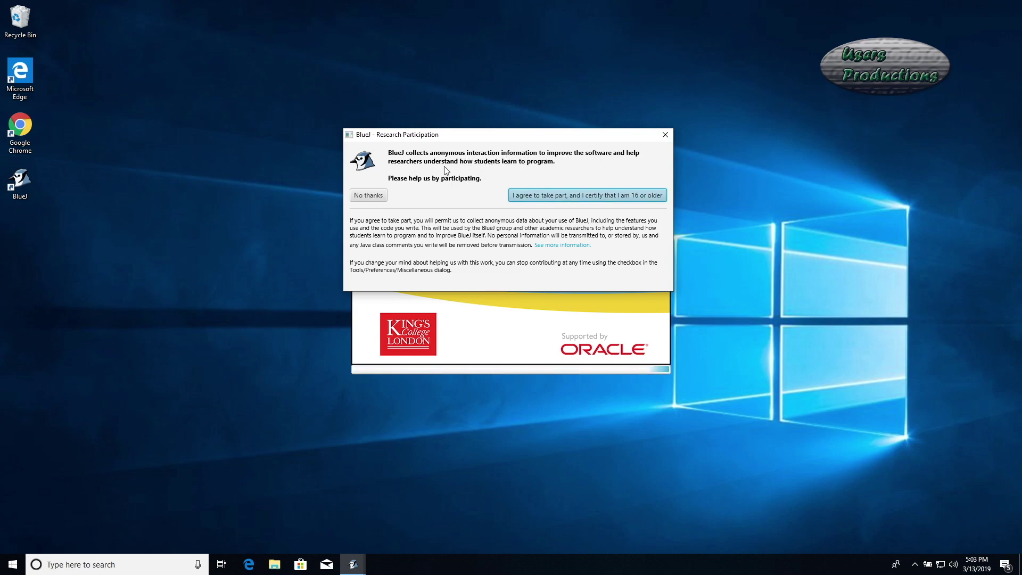
pyautogui.click(570, 194)
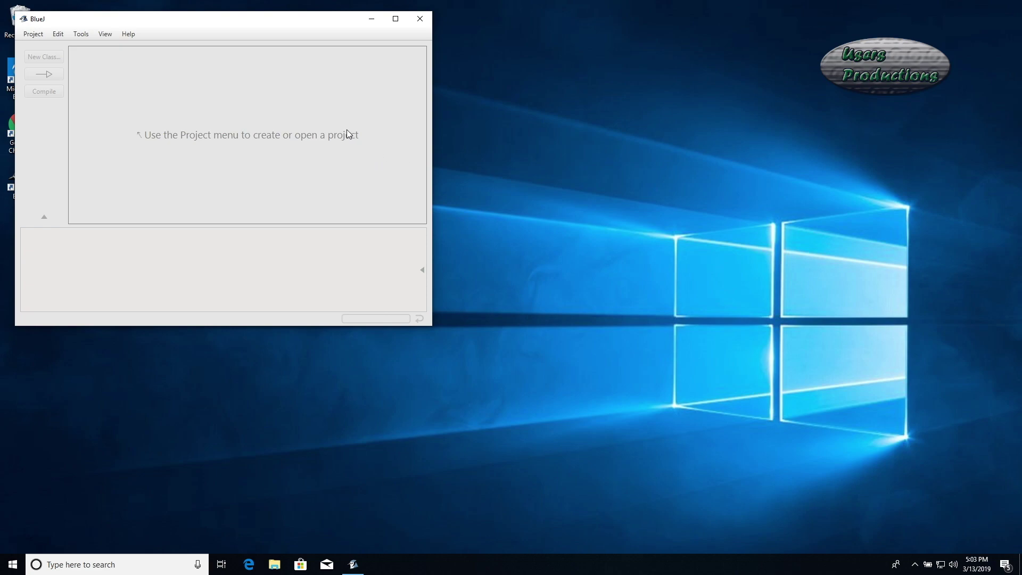
# Examine BlueJ's available project, edit, tools, view and help commands, including the team options.
pyautogui.click(35, 34)
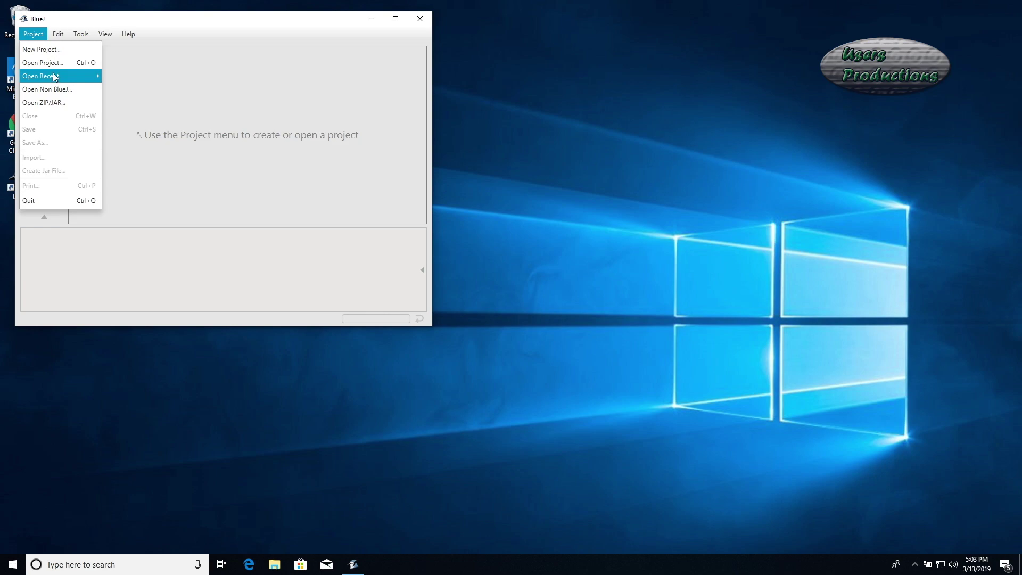
pyautogui.click(58, 34)
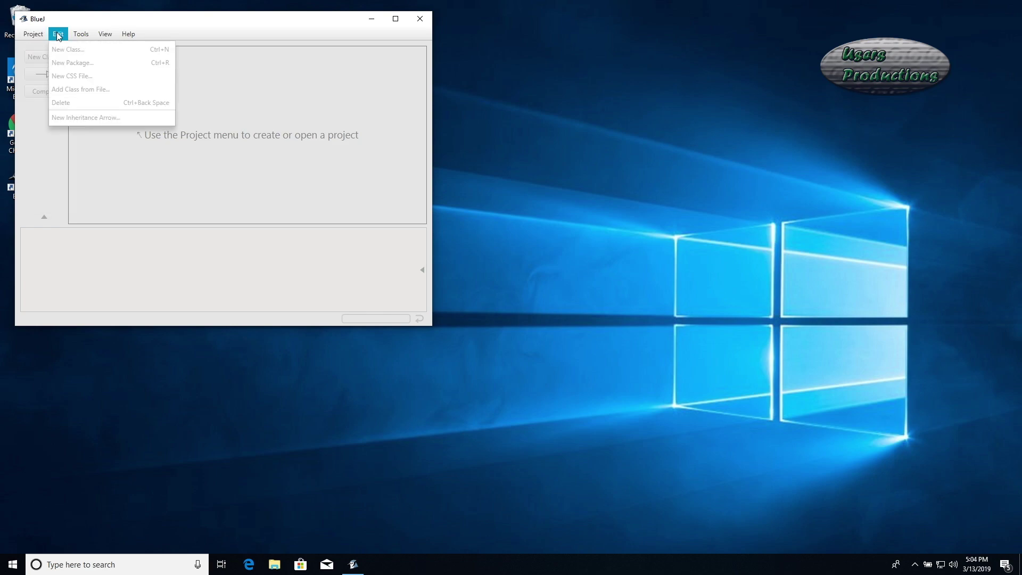
pyautogui.click(80, 35)
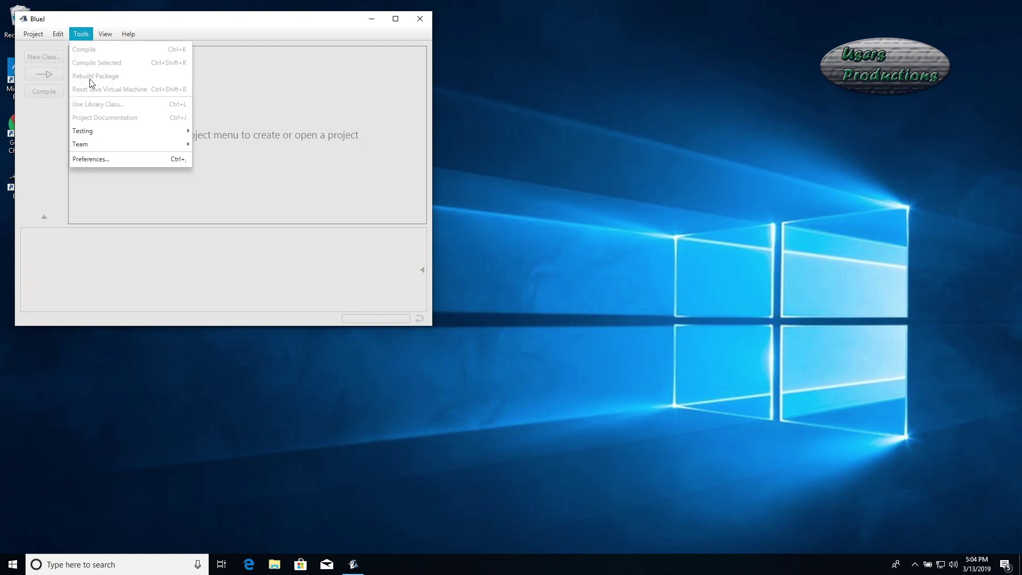
pyautogui.moveTo(95, 137)
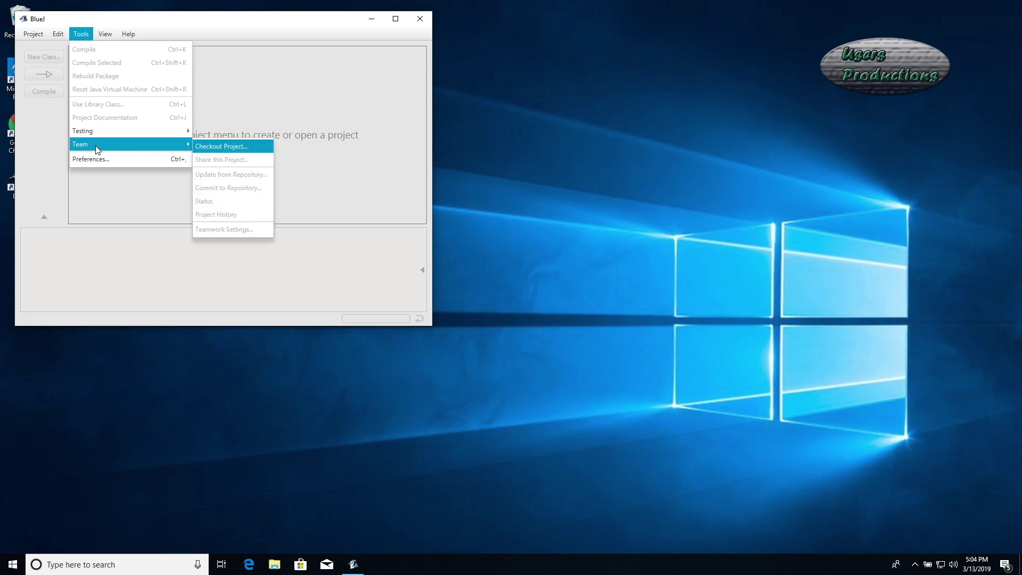
pyautogui.press('Escape')
pyautogui.press('Escape')
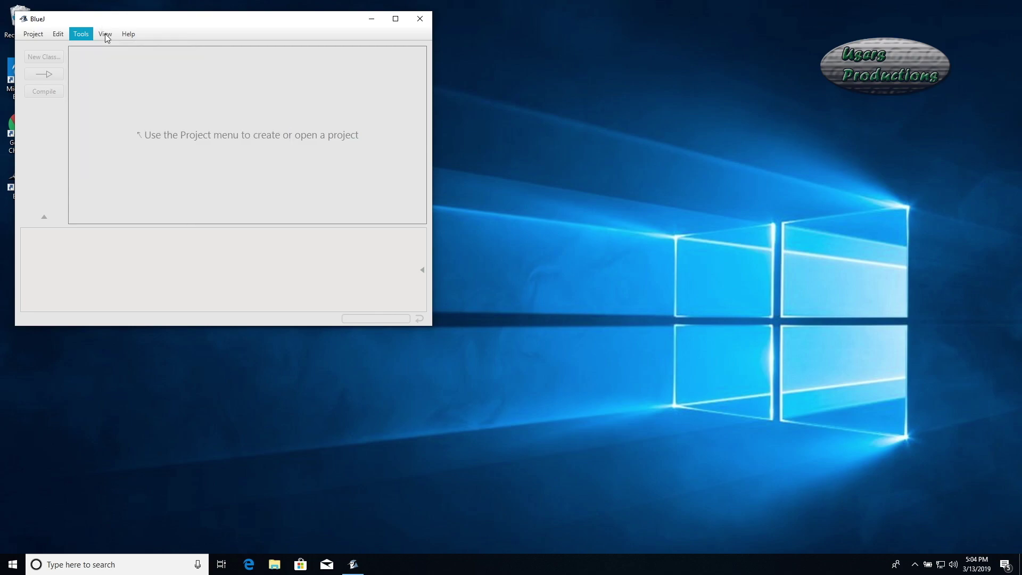
pyautogui.click(106, 35)
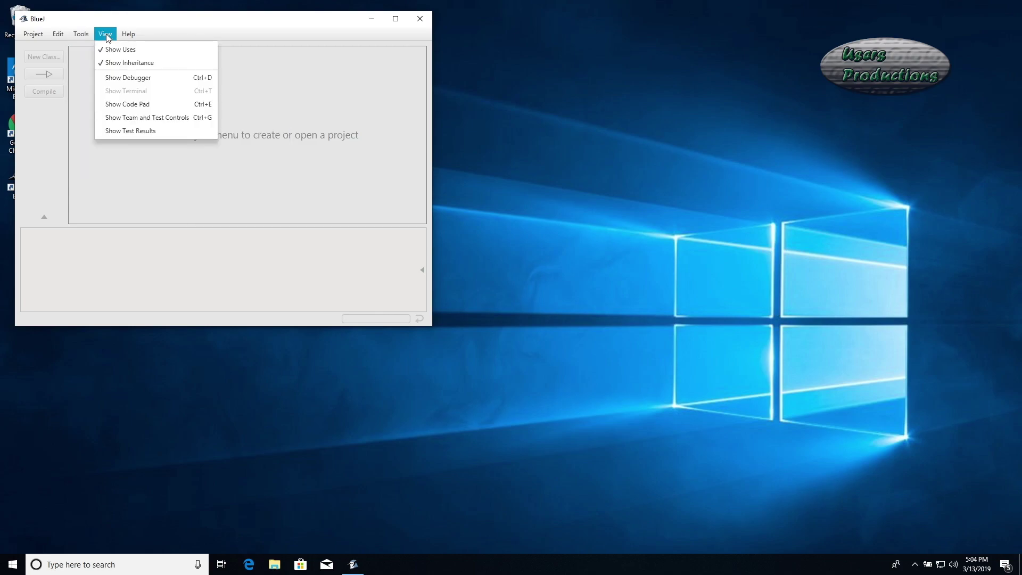
pyautogui.moveTo(129, 38)
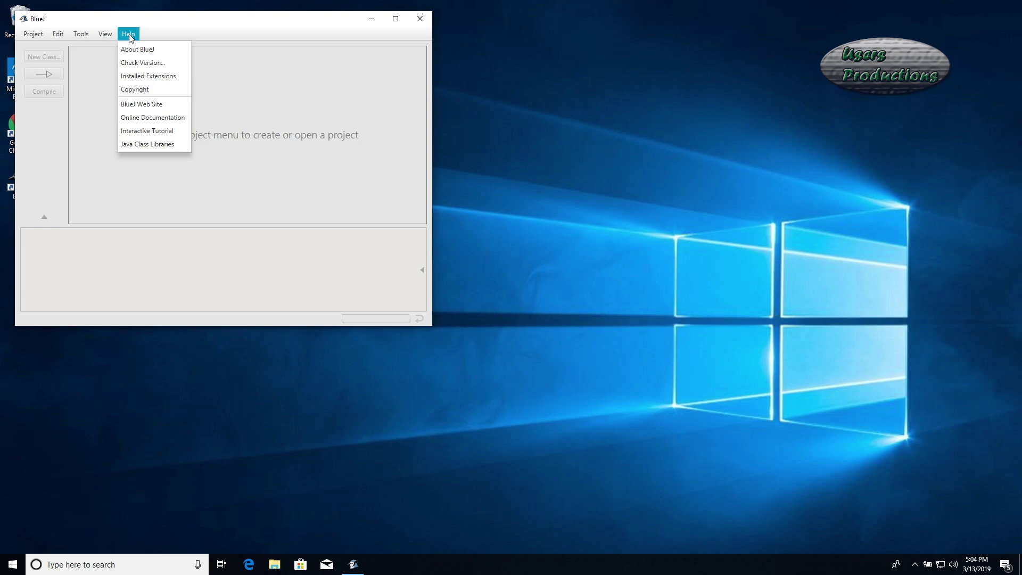
pyautogui.click(130, 35)
# Open BlueJ's preferences and review the Java editor settings and the key binding categories.
pyautogui.click(81, 33)
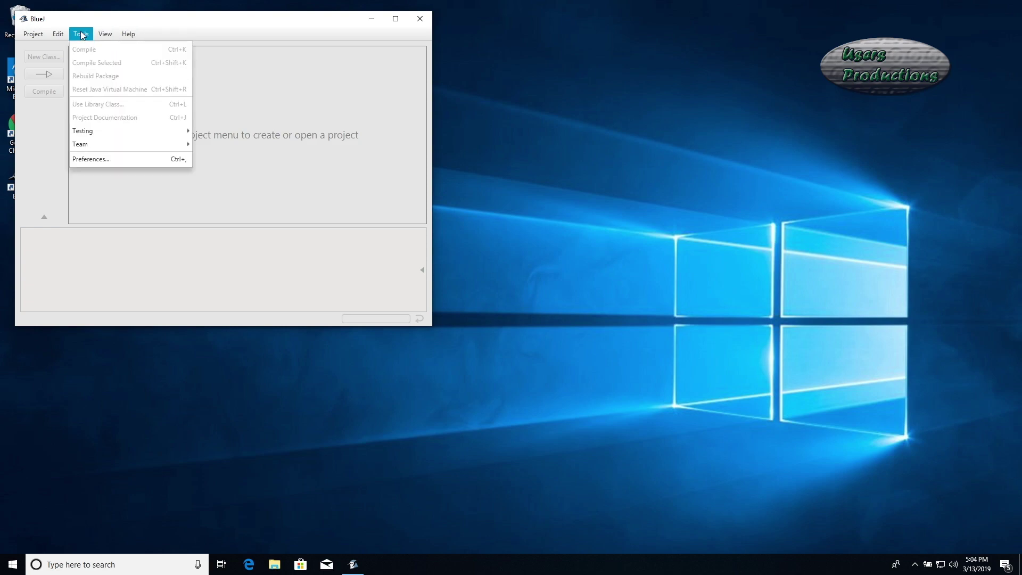
pyautogui.click(101, 158)
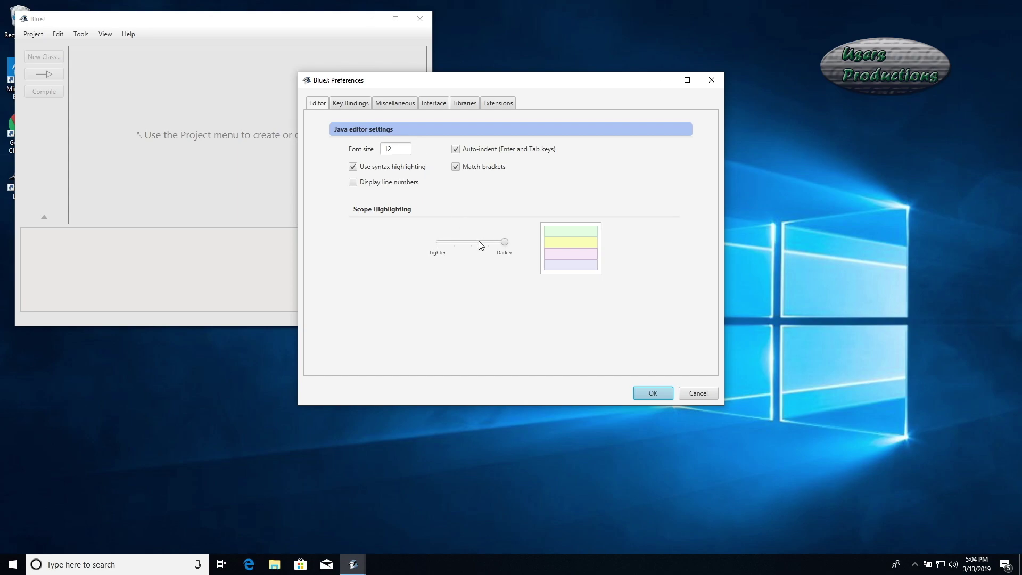
pyautogui.click(356, 105)
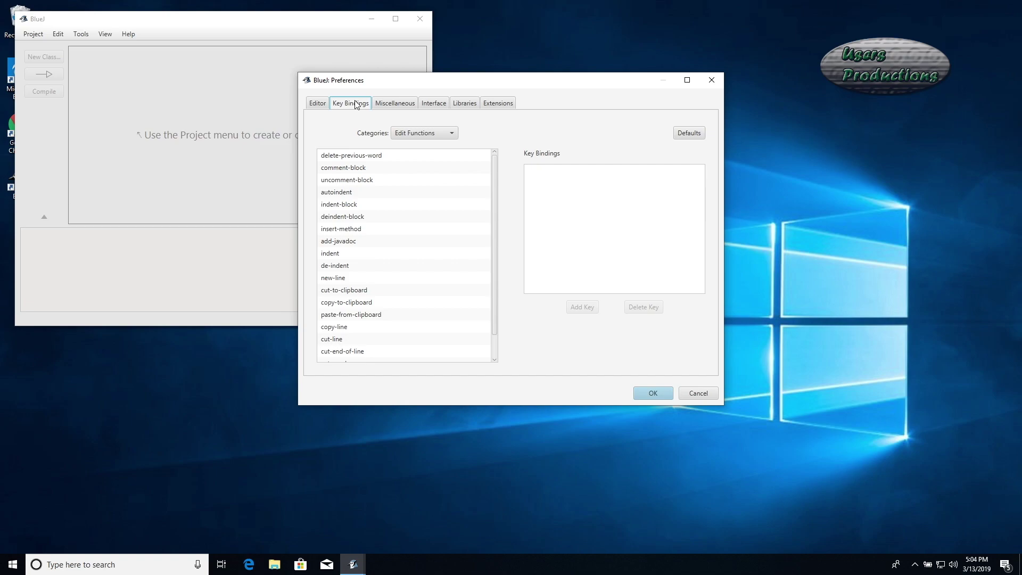
pyautogui.click(440, 137)
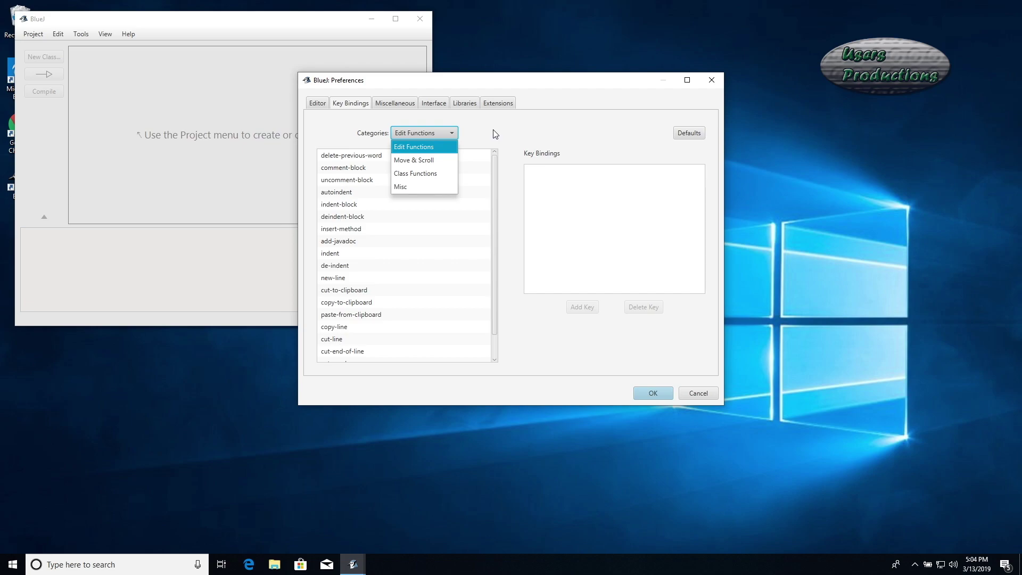
pyautogui.click(449, 118)
# Review the miscellaneous preferences and the available interface languages, leaving English selected.
pyautogui.click(401, 105)
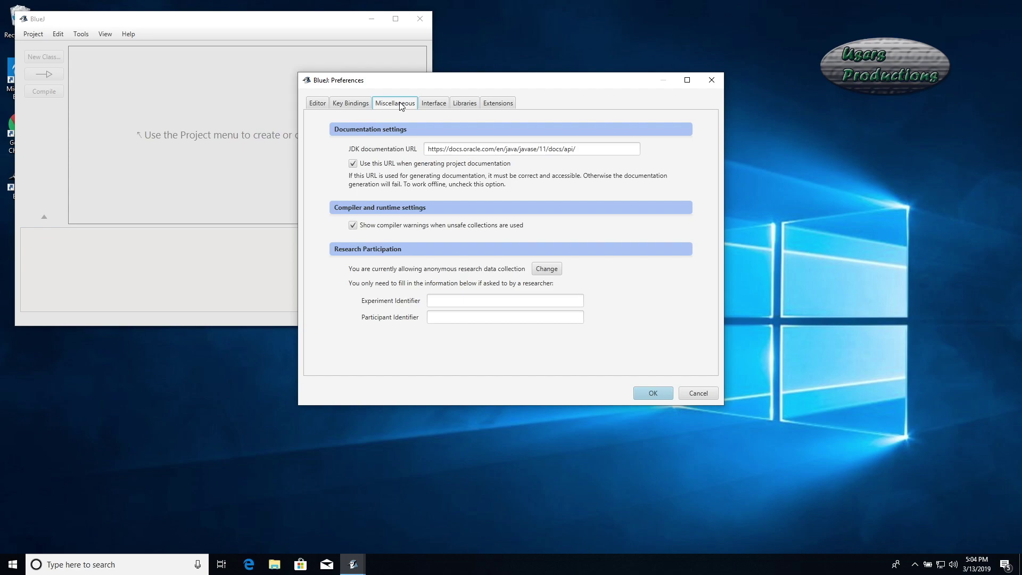
pyautogui.click(435, 104)
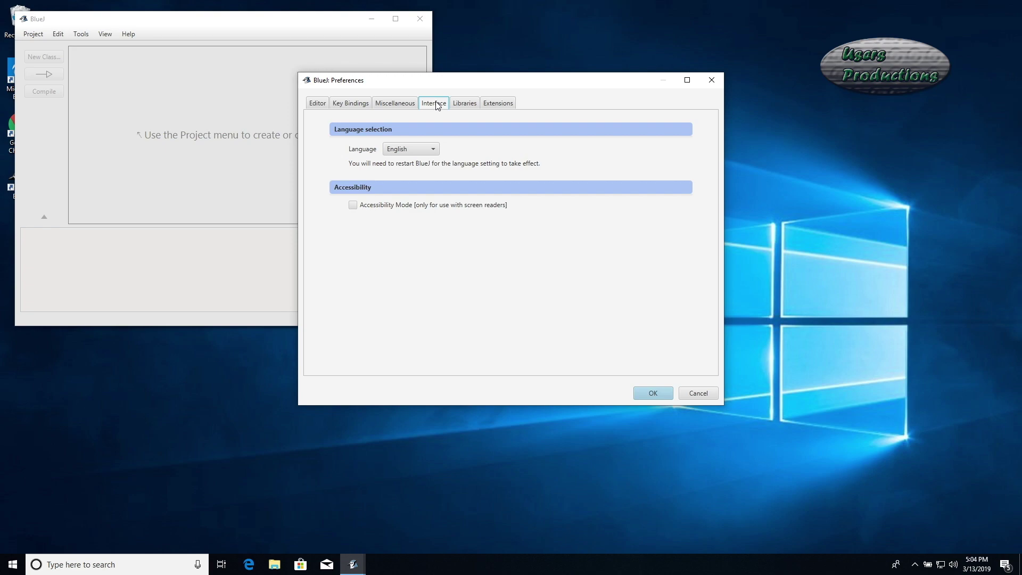
pyautogui.click(432, 150)
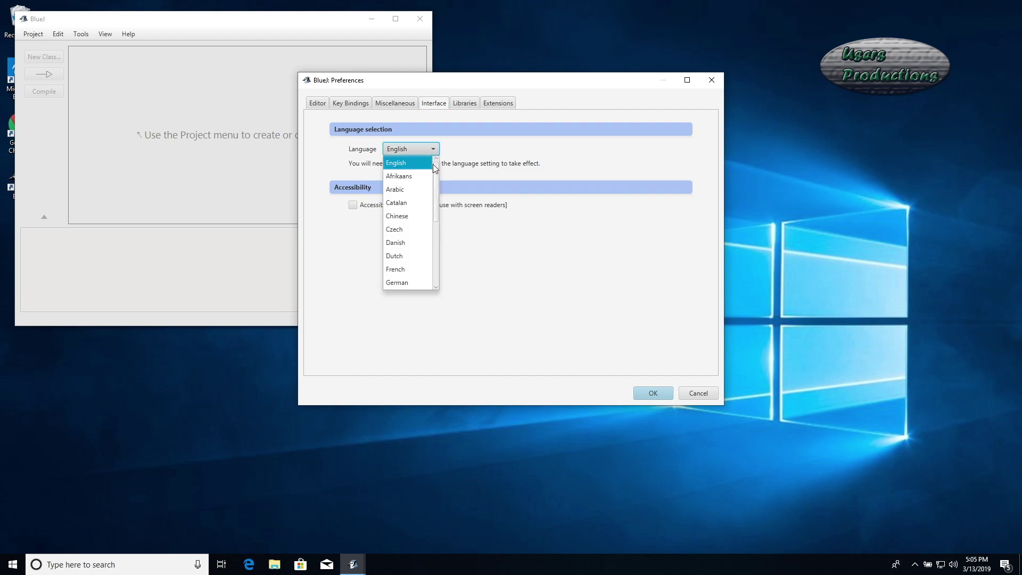
pyautogui.moveTo(433, 165); pyautogui.dragTo(436, 259)
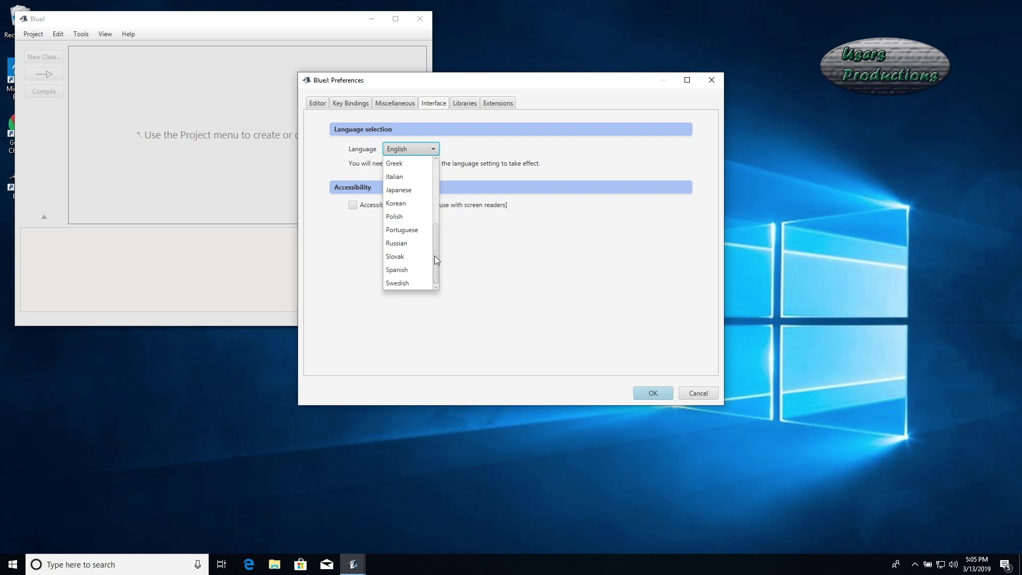
pyautogui.moveTo(437, 259); pyautogui.dragTo(452, 150)
pyautogui.click(481, 151)
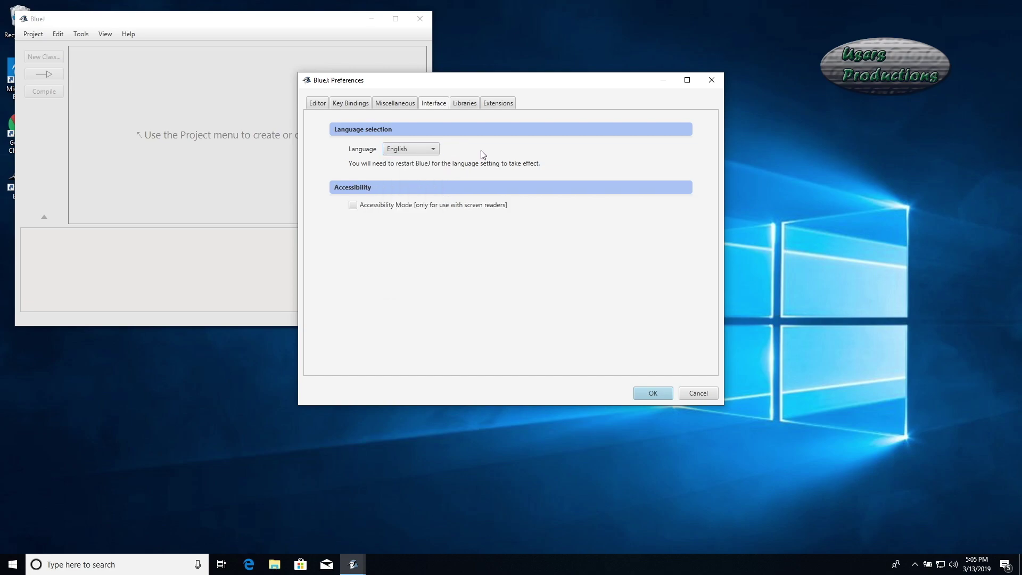
# Review the user libraries and extensions preferences and close the preferences without saving.
pyautogui.click(464, 105)
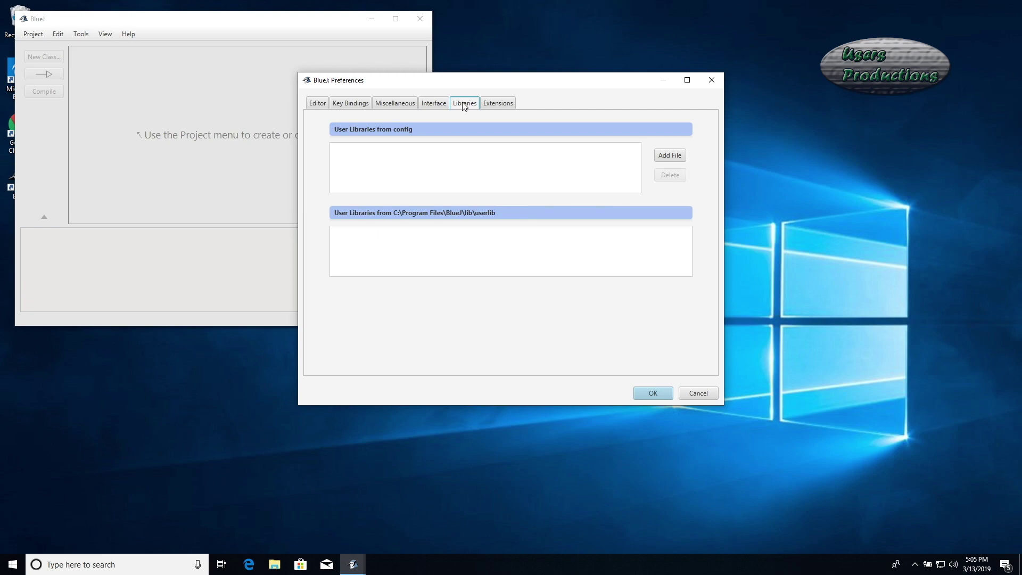
pyautogui.click(492, 104)
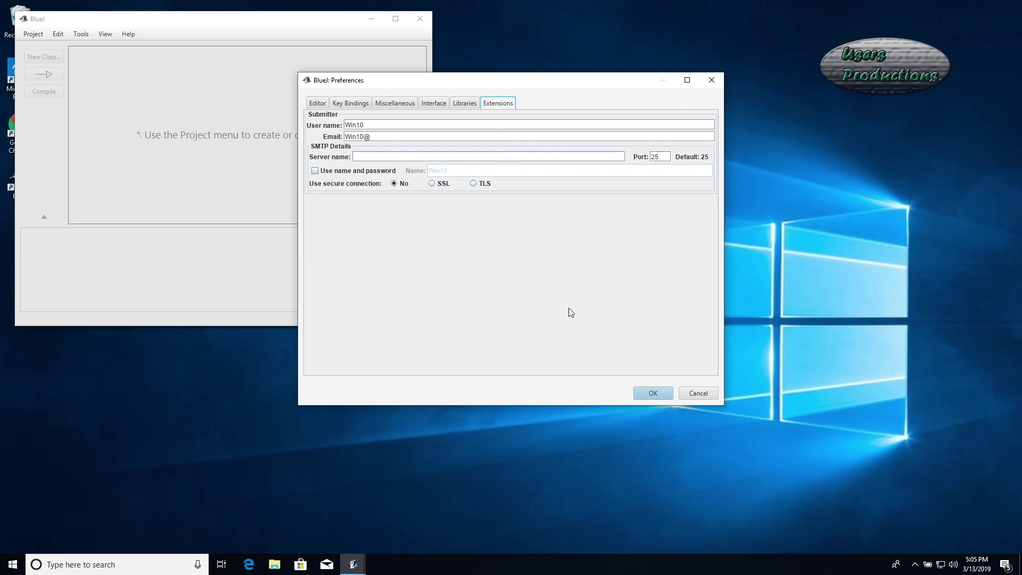
pyautogui.click(689, 399)
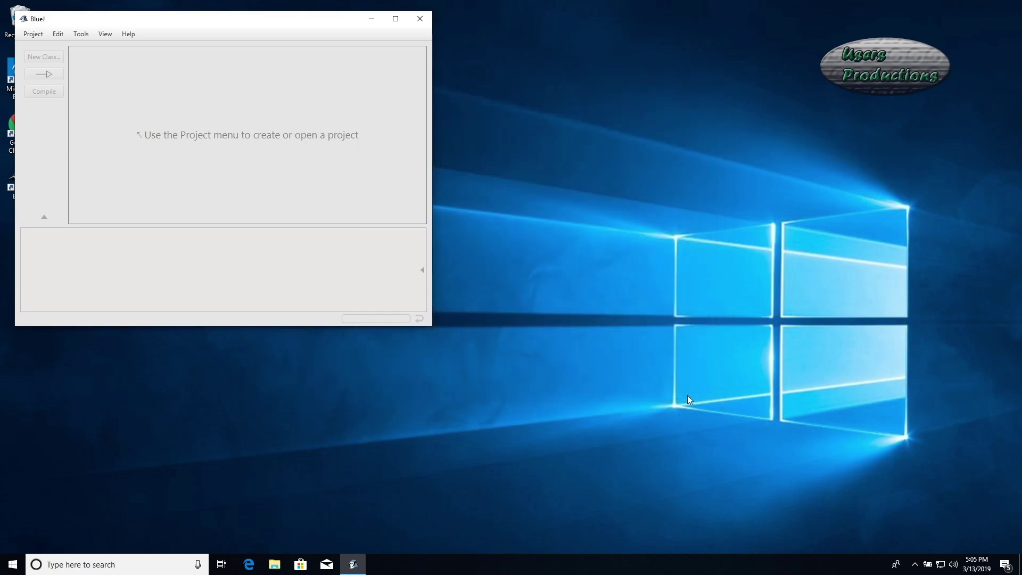